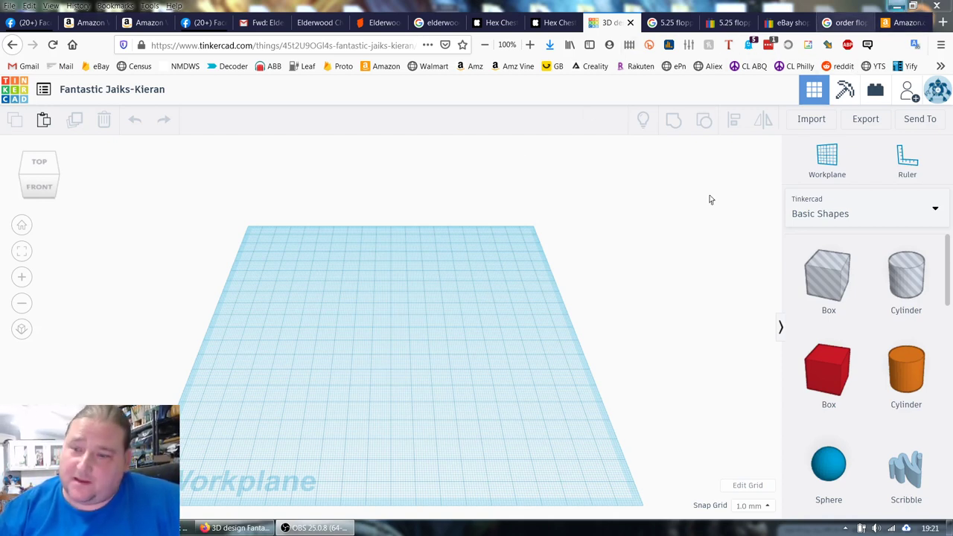
# Open hex 1.jpg from the desktop in the image viewer and enlarge it to examine the wooden hexagonal box photo.
pyautogui.click(897, 6)
pyautogui.doubleClick(260, 399)
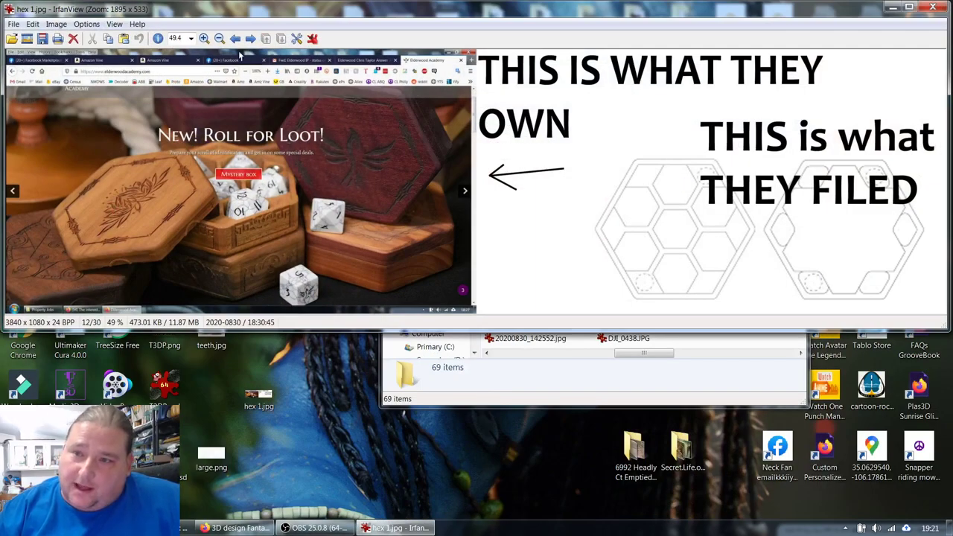
pyautogui.click(204, 39)
pyautogui.click(204, 39)
pyautogui.click(204, 38)
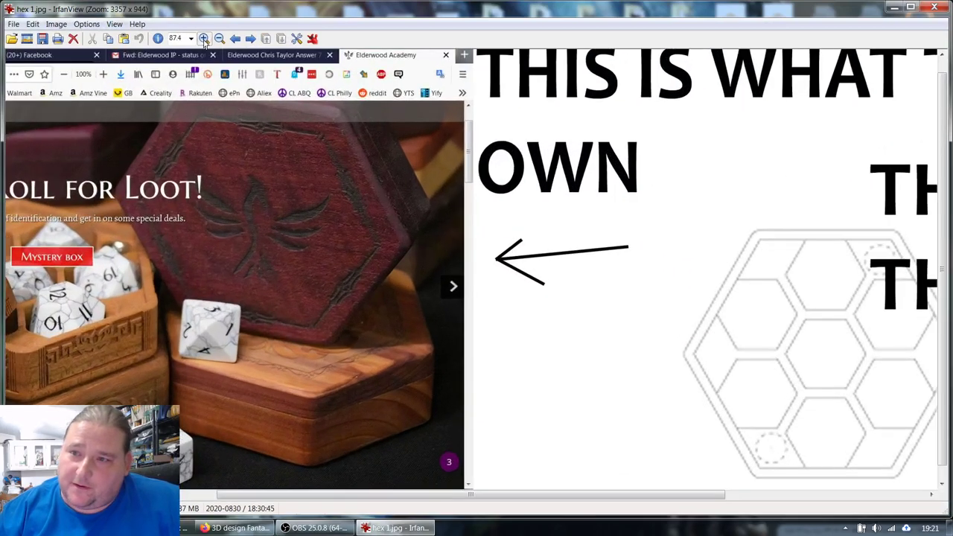
pyautogui.moveTo(201, 11); pyautogui.dragTo(239, 0)
pyautogui.moveTo(350, 505); pyautogui.dragTo(149, 504)
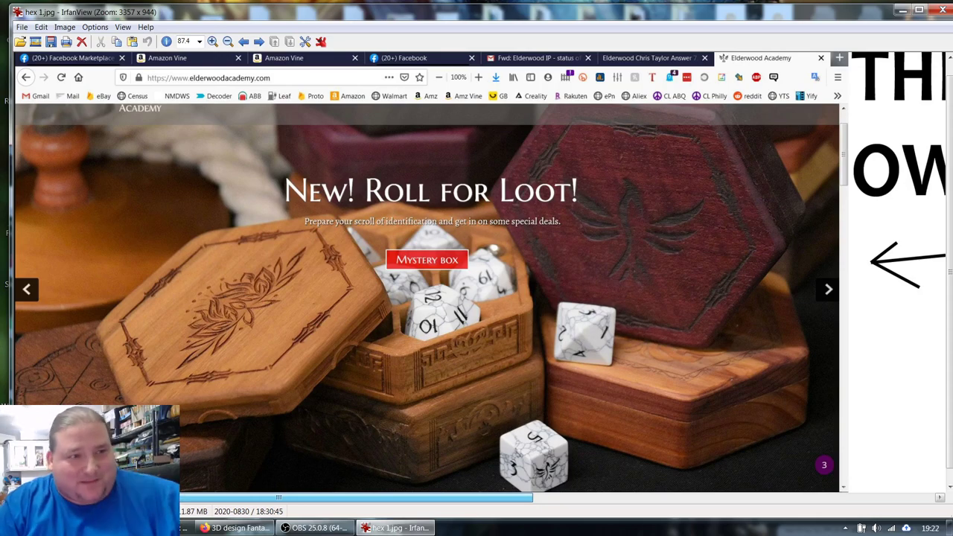
# Compare the filed hexagonal box drawings with the Elderwood Academy product photo in the same image.
pyautogui.moveTo(357, 498); pyautogui.dragTo(638, 527)
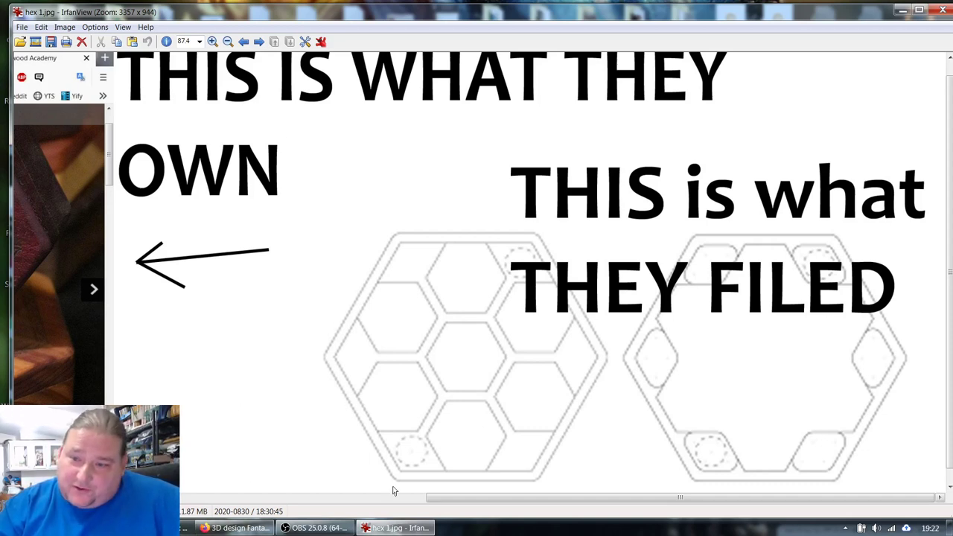
pyautogui.moveTo(461, 497); pyautogui.dragTo(206, 498)
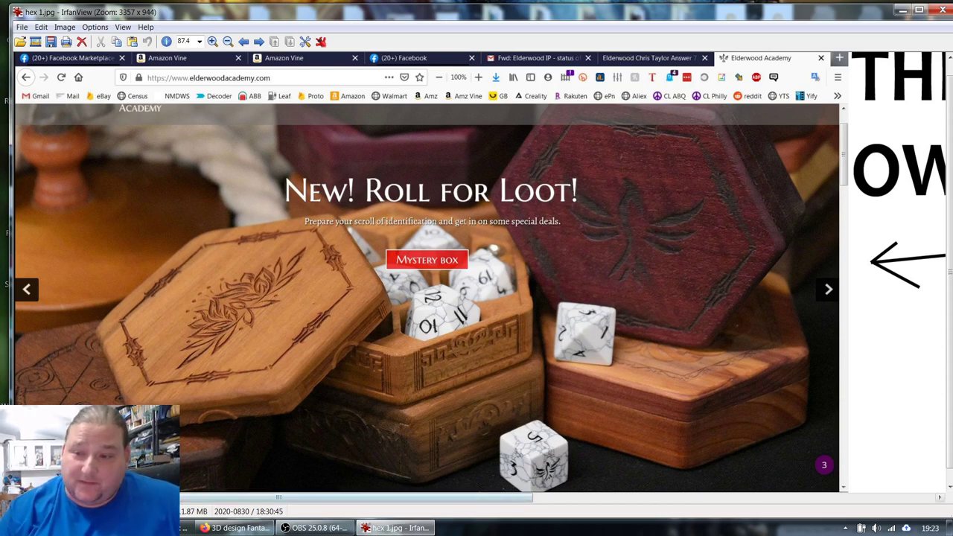
pyautogui.click(540, 496)
pyautogui.moveTo(540, 497); pyautogui.dragTo(585, 499)
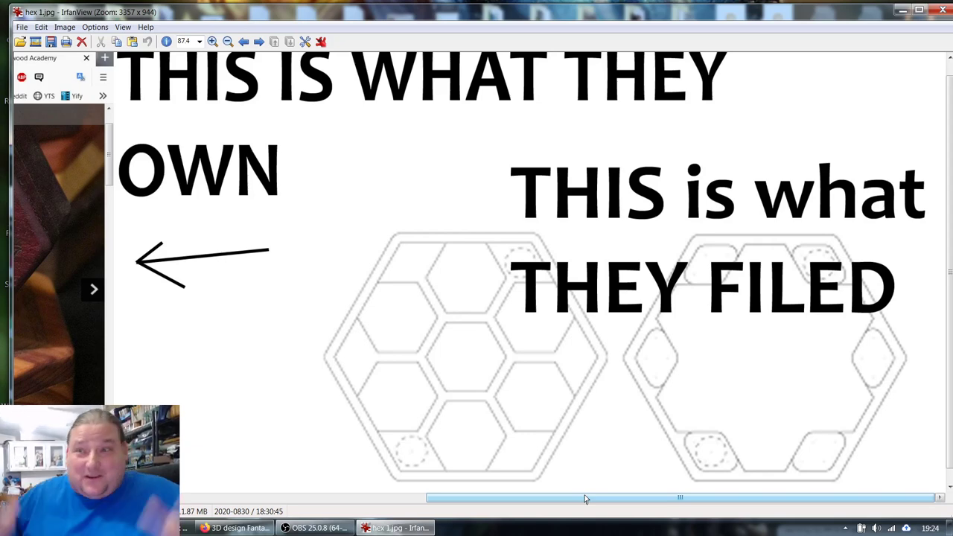
pyautogui.moveTo(585, 499); pyautogui.dragTo(272, 499)
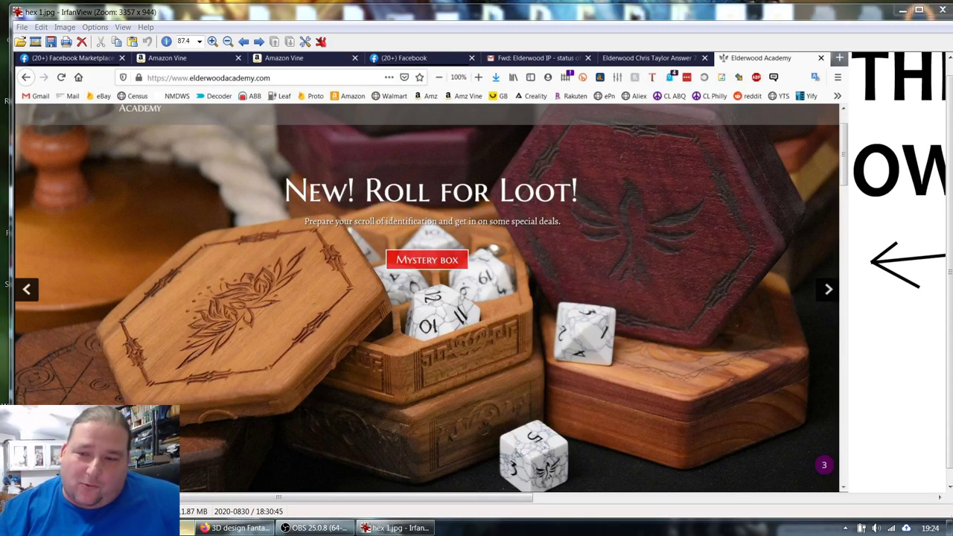
# Switch back to the Tinkercad design and place a six-sided Polygon shape on the workplane.
pyautogui.click(258, 530)
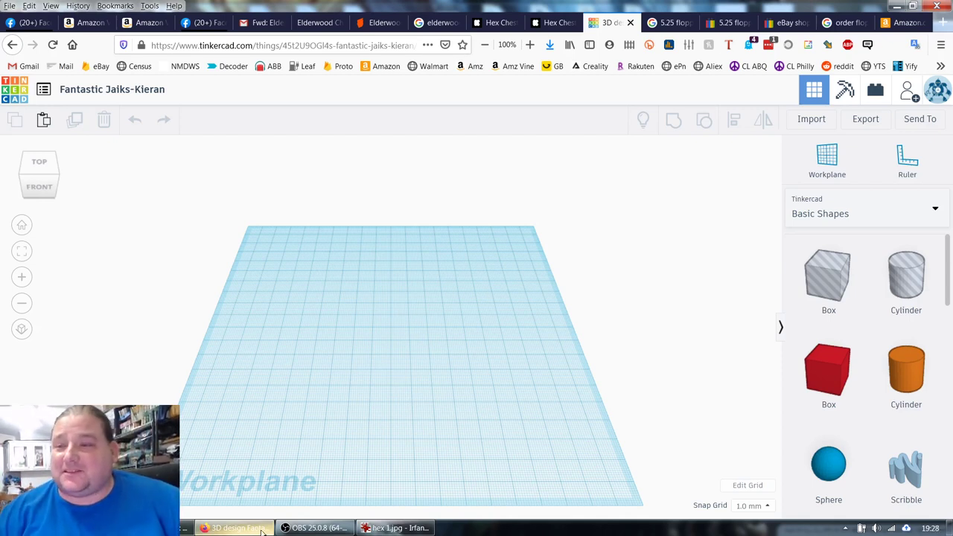
pyautogui.moveTo(260, 530)
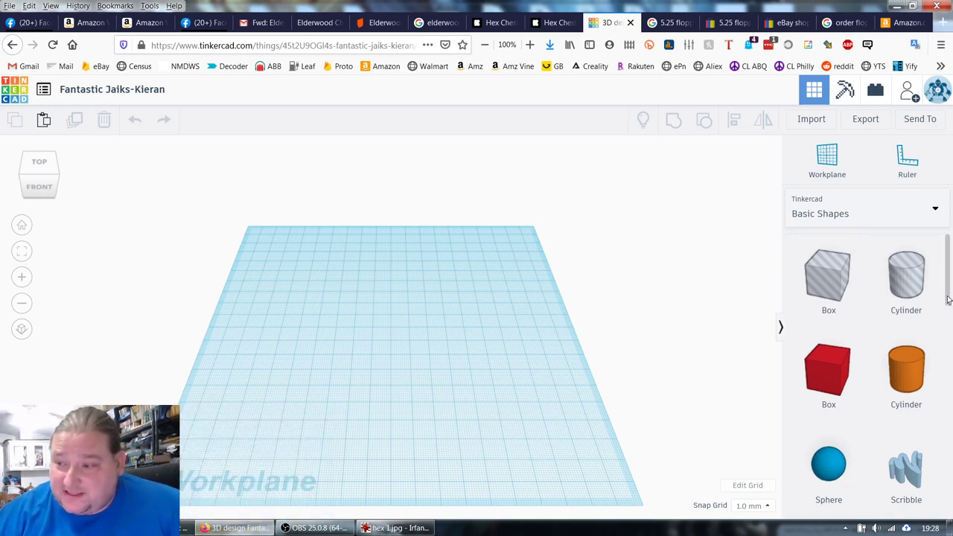
pyautogui.scroll(-1, 918, 339)
pyautogui.scroll(-5, 919, 340)
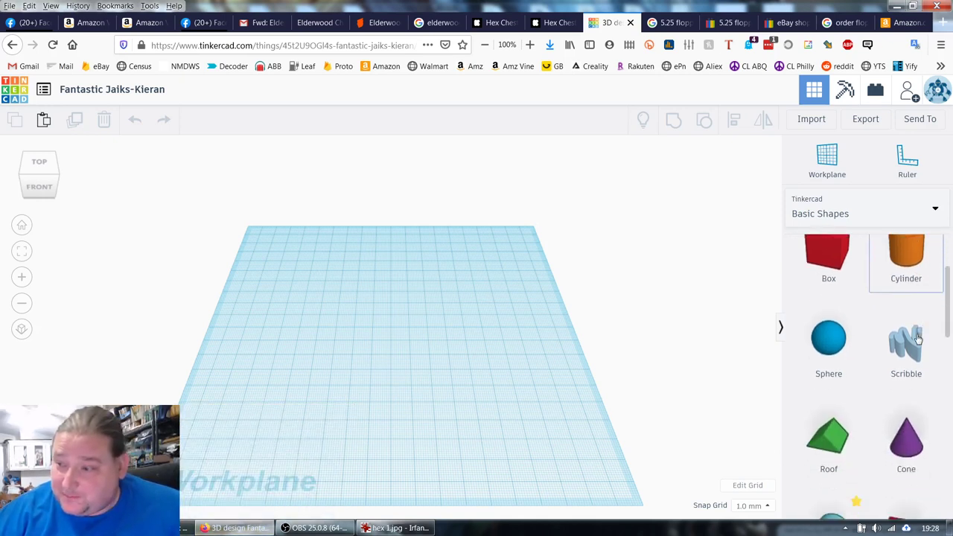
pyautogui.scroll(-1, 919, 340)
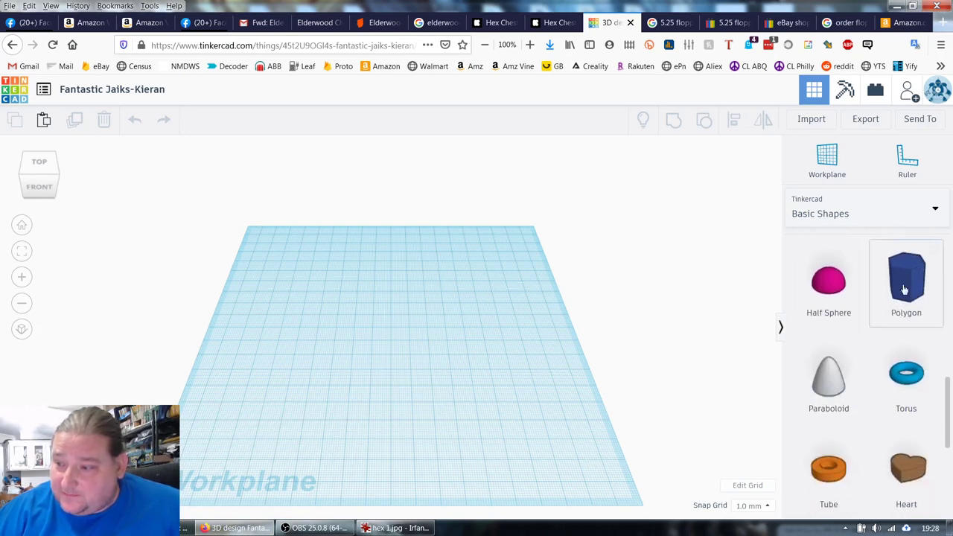
pyautogui.scroll(1, 906, 341)
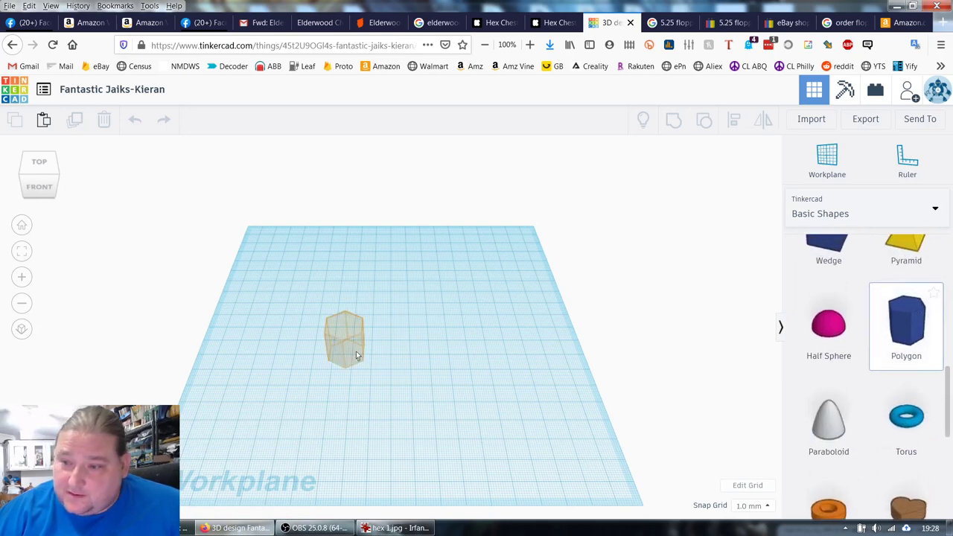
pyautogui.click(396, 355)
# Set the hexagon's height to 10 mm.
pyautogui.scroll(1, 407, 419)
pyautogui.scroll(5, 406, 420)
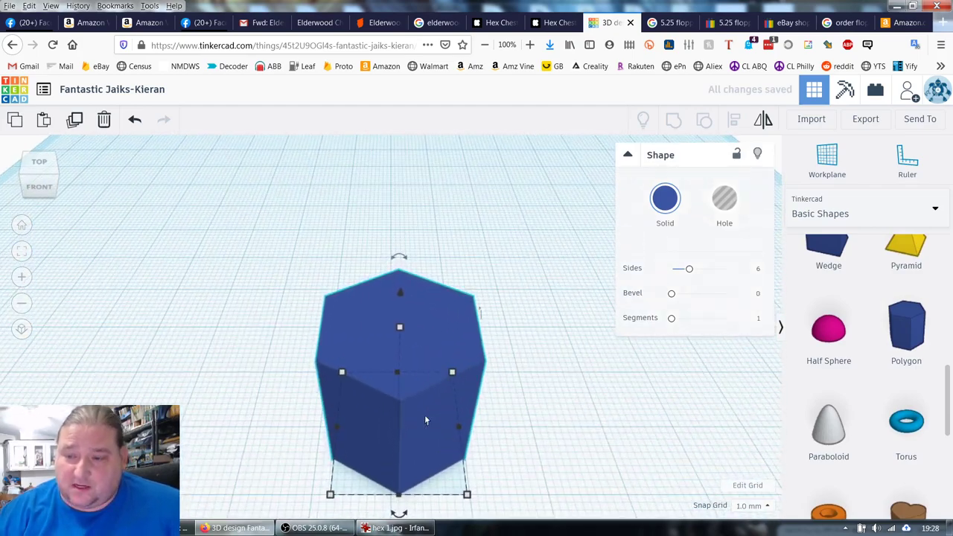
pyautogui.moveTo(577, 419); pyautogui.dragTo(562, 446)
pyautogui.moveTo(561, 446); pyautogui.dragTo(489, 359, button='right')
pyautogui.click(265, 249)
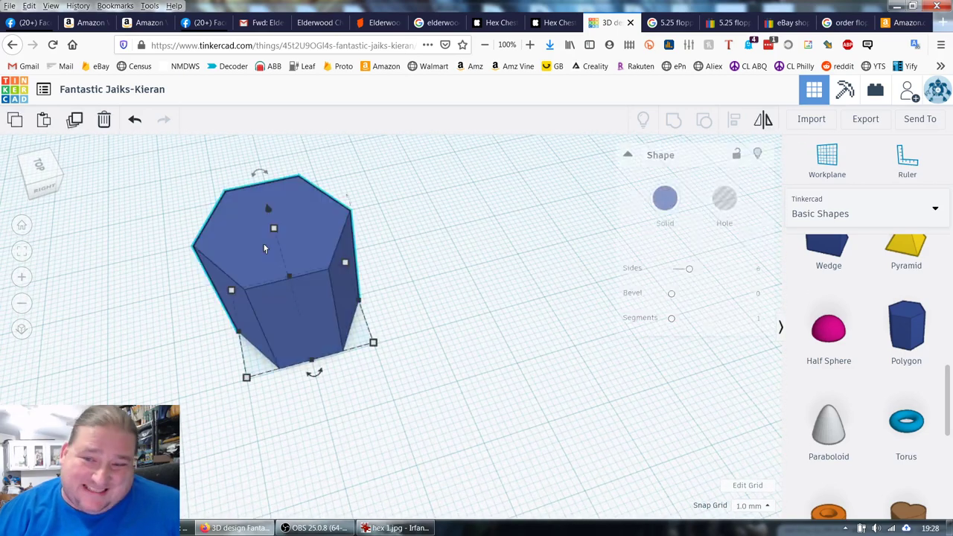
pyautogui.moveTo(276, 231); pyautogui.dragTo(282, 249)
pyautogui.click(348, 287)
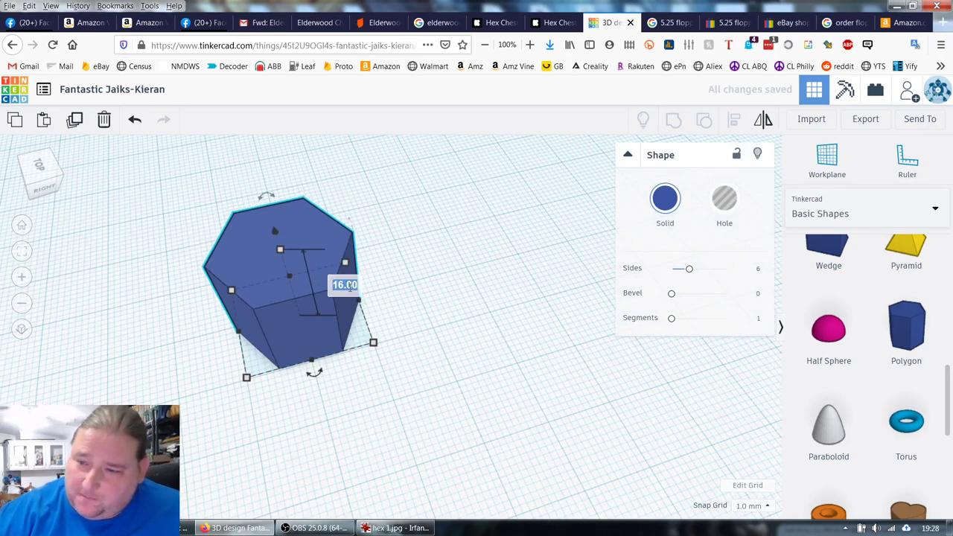
pyautogui.write('10')
pyautogui.press('Return')
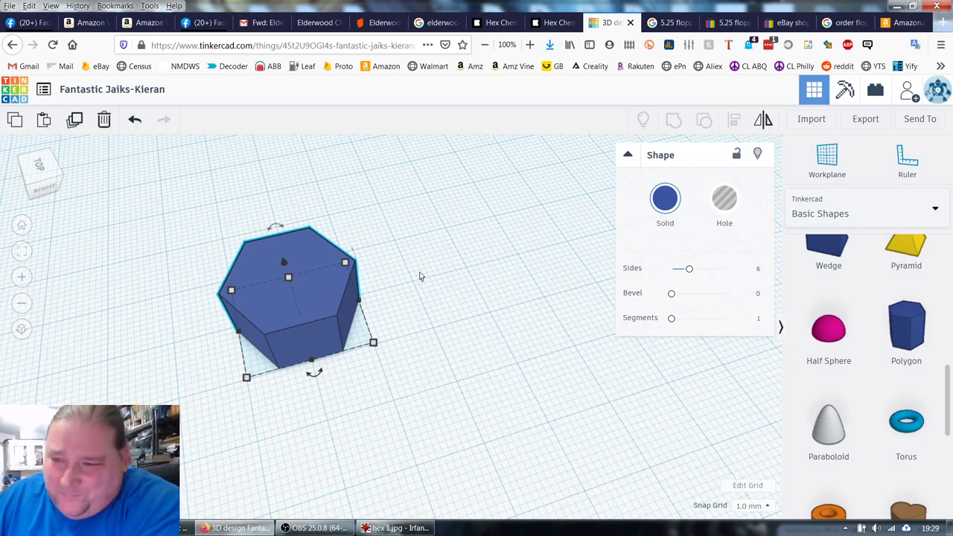
# Duplicate the hexagon edge to edge beside the original and repeat the offset for a diagonal row of three.
pyautogui.moveTo(418, 319); pyautogui.dragTo(388, 388, button='right')
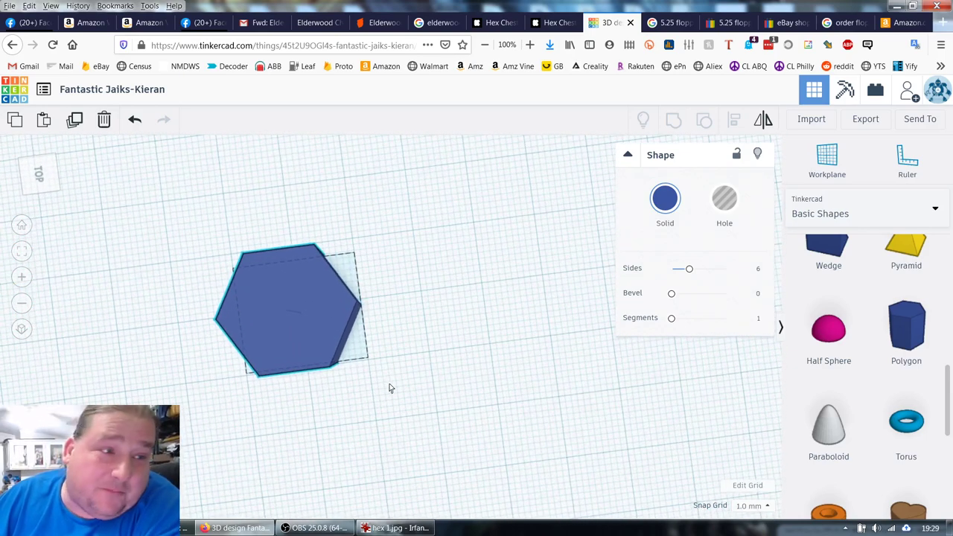
pyautogui.click(333, 347)
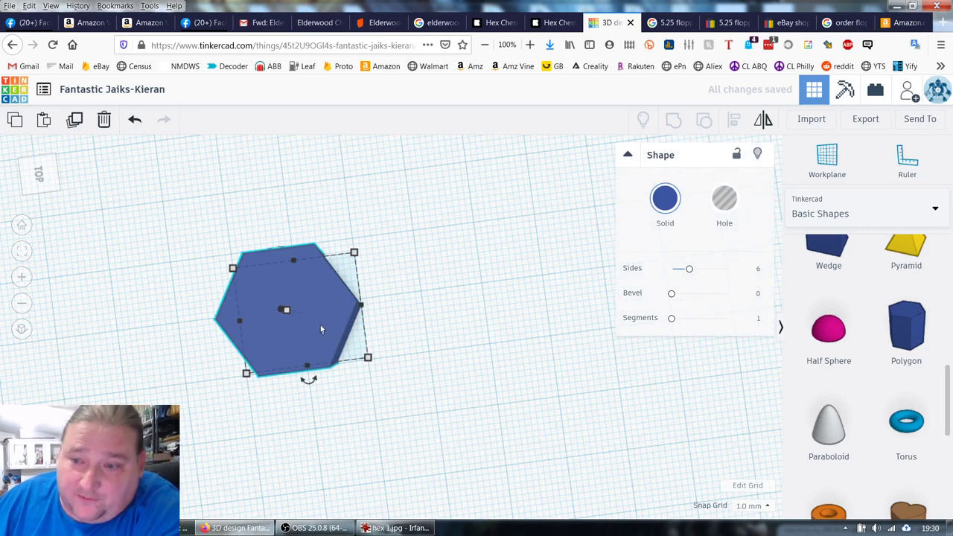
pyautogui.hotkey('ctrl', 'd')
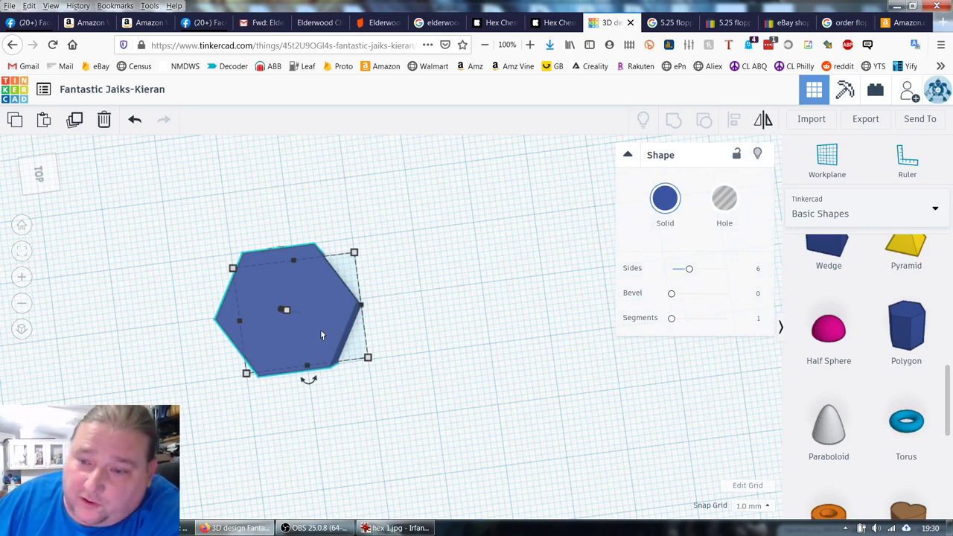
pyautogui.moveTo(324, 334); pyautogui.dragTo(446, 382)
pyautogui.hotkey('ctrl', 'd')
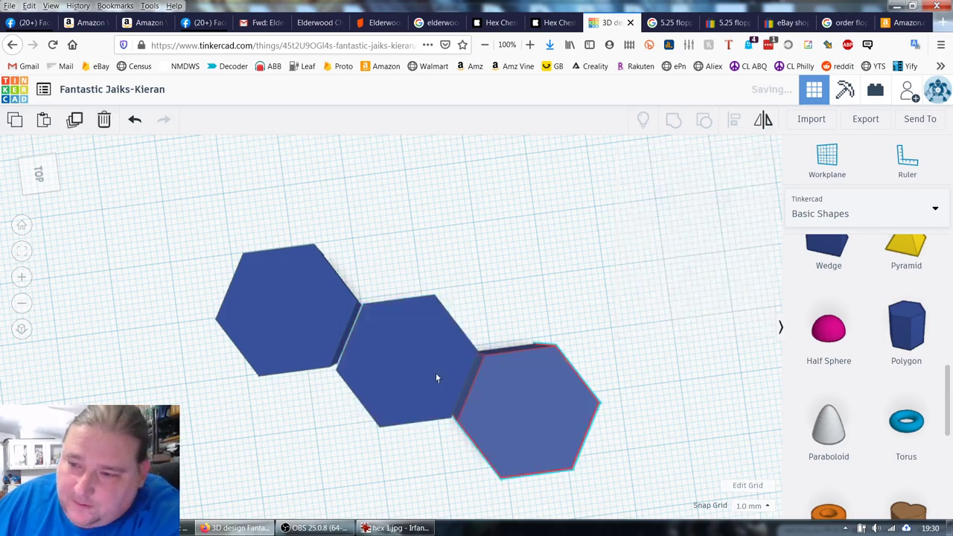
# Duplicate the two outer hexagons with a 60° rotation and repeat it, forming a ring of six around the centre one.
pyautogui.moveTo(506, 295); pyautogui.dragTo(490, 297, button='right')
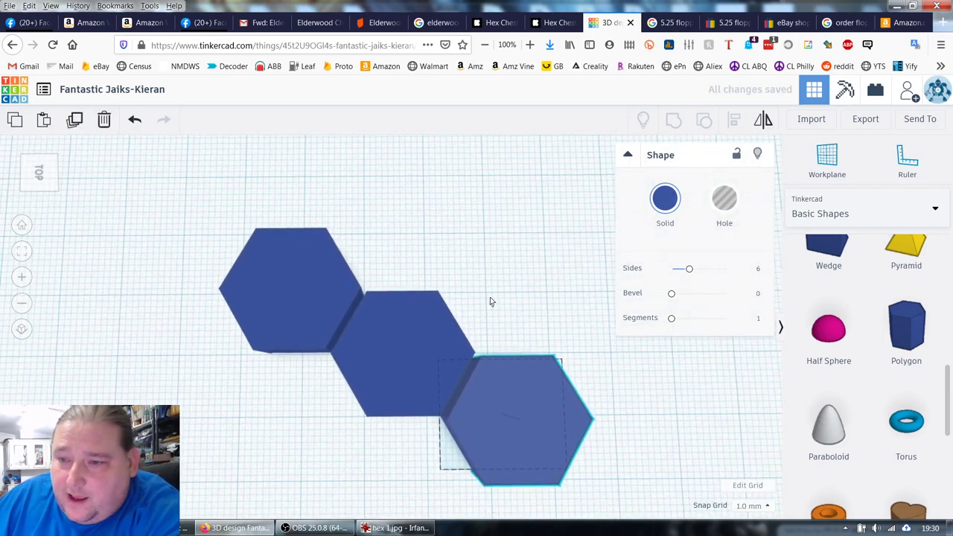
pyautogui.click(324, 302)
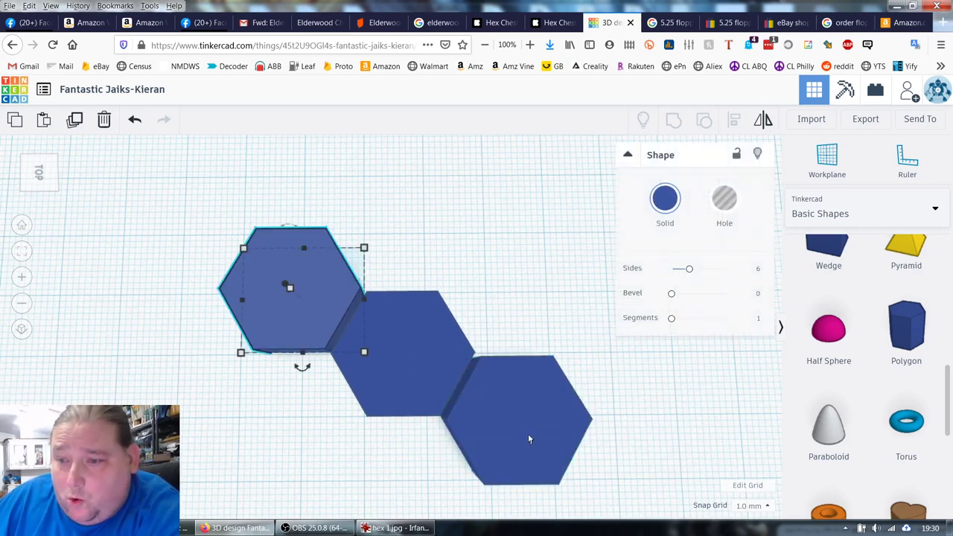
pyautogui.keyDown('shift'); pyautogui.click(532, 426); pyautogui.keyUp('shift')
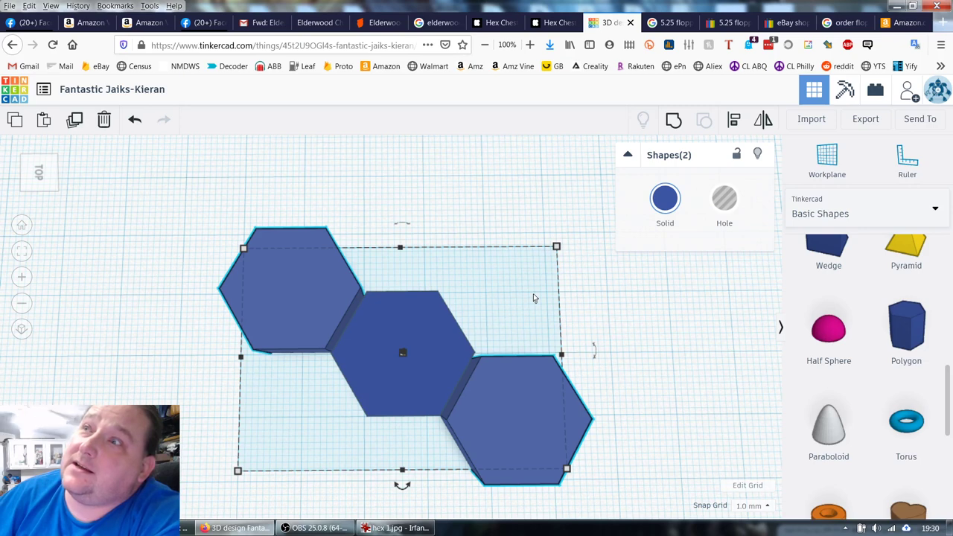
pyautogui.click(471, 426)
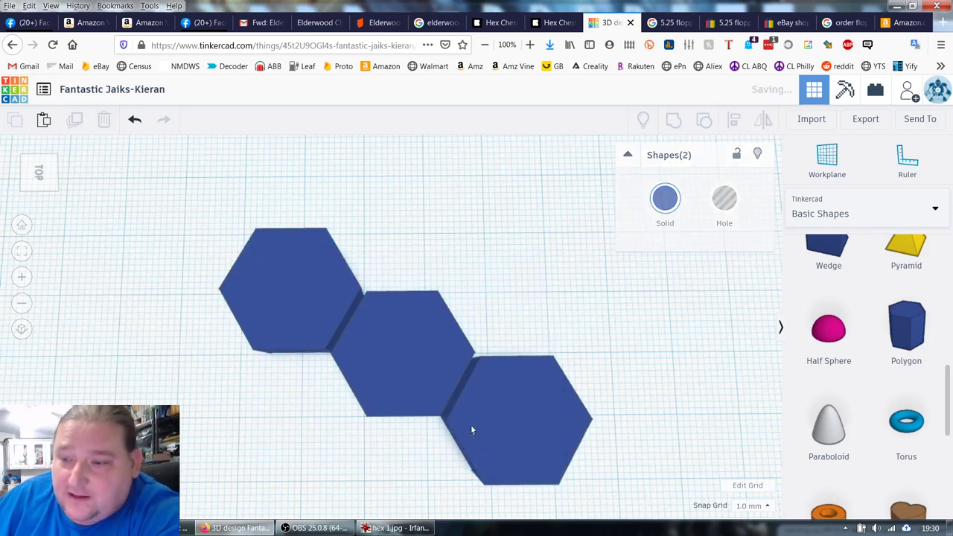
pyautogui.scroll(-3, 417, 488)
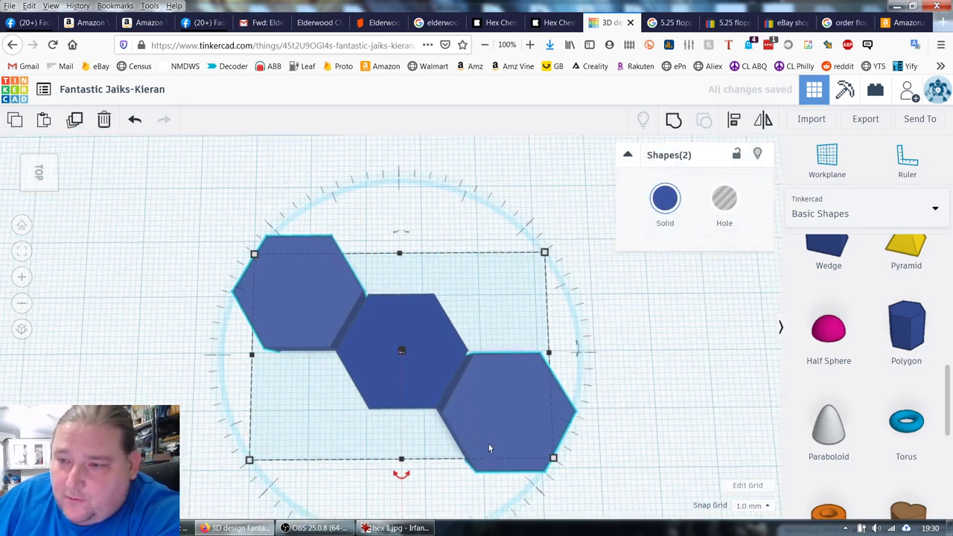
pyautogui.scroll(-3, 428, 499)
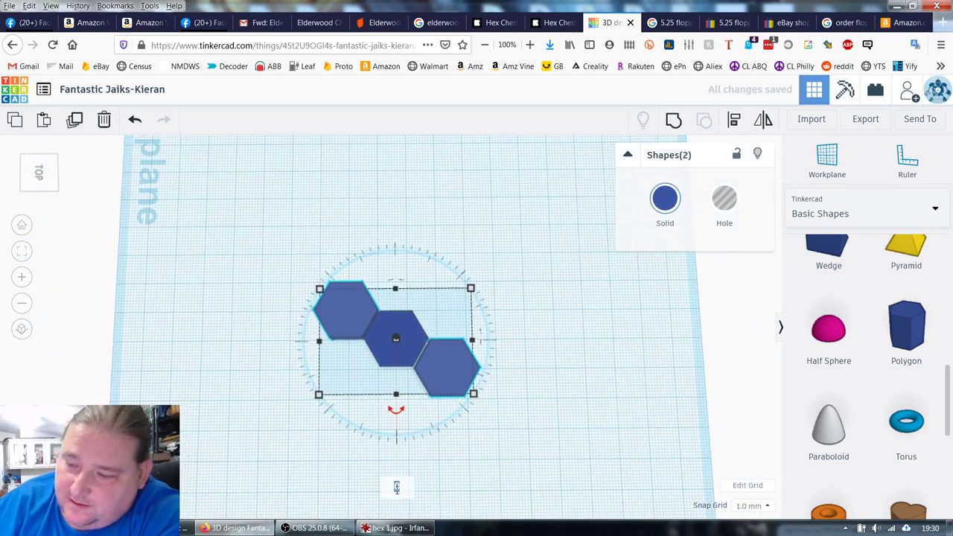
pyautogui.hotkey('ctrl', 'd')
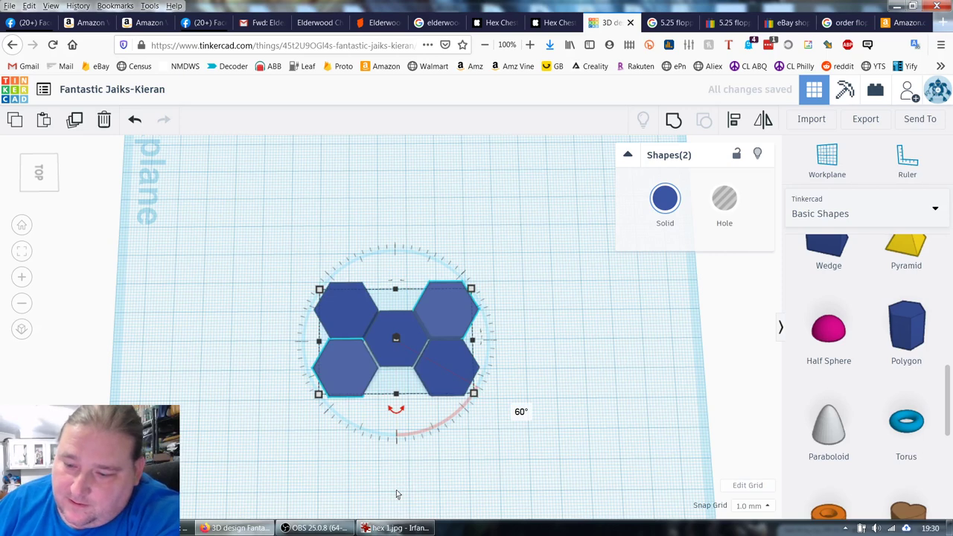
pyautogui.hotkey('ctrl', 'd')
pyautogui.click(511, 451)
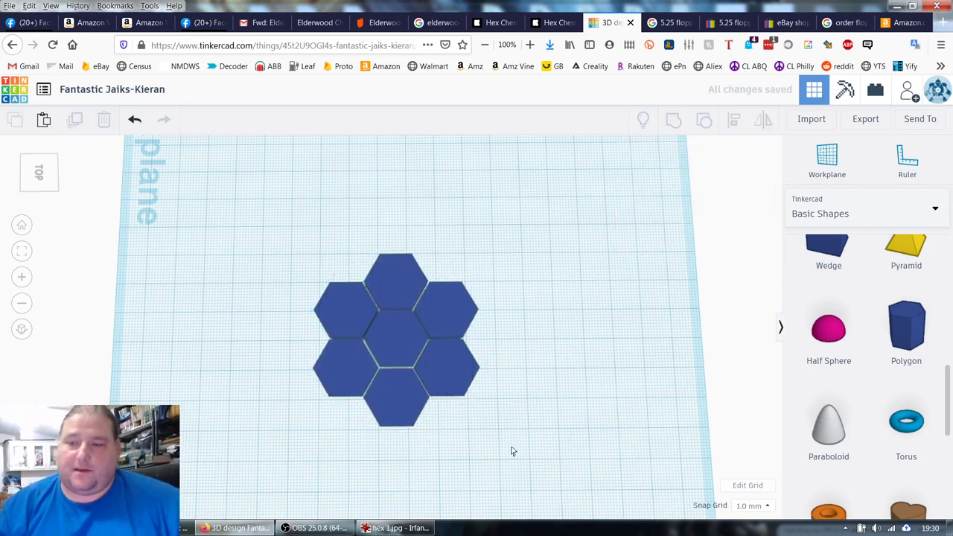
# Duplicate the centre hexagon in place.
pyautogui.scroll(2, 490, 372)
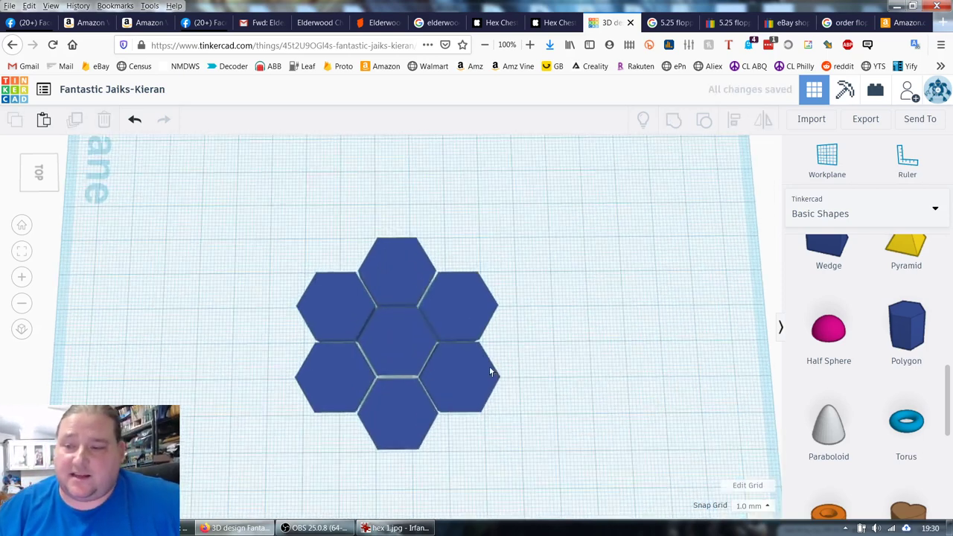
pyautogui.scroll(2, 526, 362)
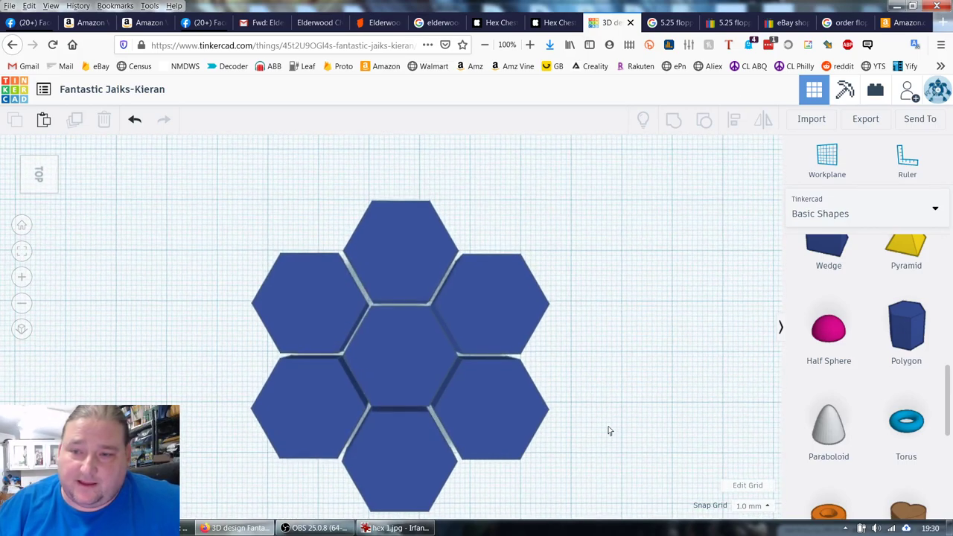
pyautogui.moveTo(609, 431); pyautogui.dragTo(589, 407, button='right')
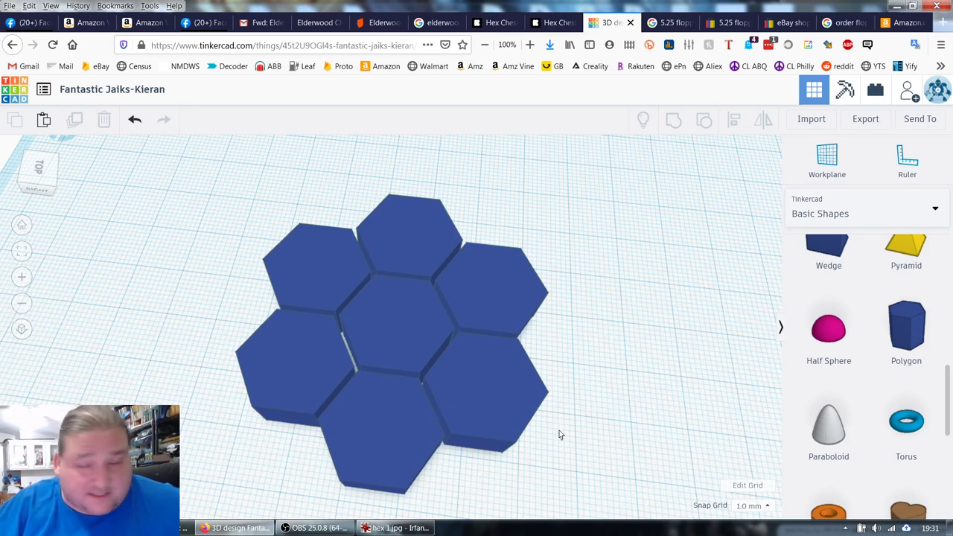
pyautogui.click(409, 339)
pyautogui.click(410, 336)
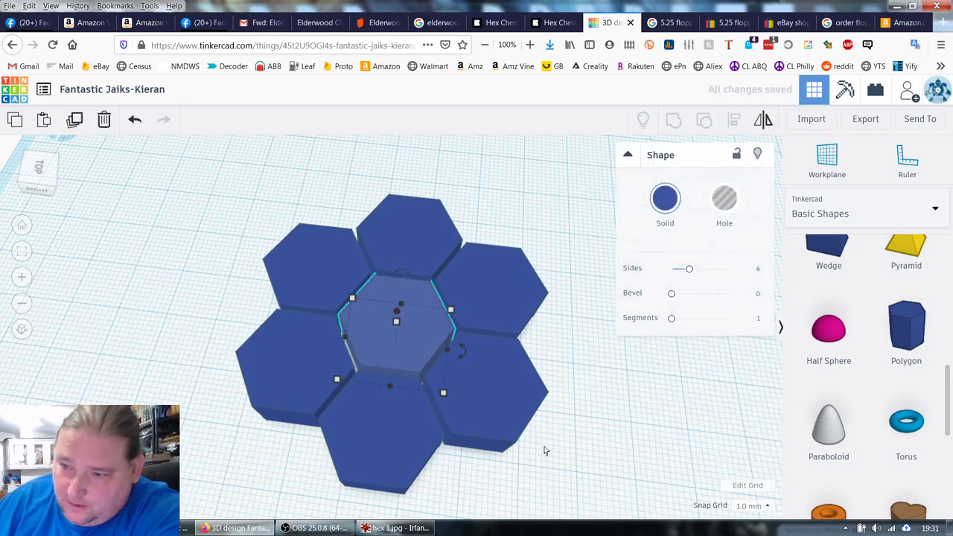
# Turn the six outer hexagons and one of the two overlapping centre hexagons into holes, keeping the other centre one solid.
pyautogui.moveTo(576, 472); pyautogui.dragTo(259, 182)
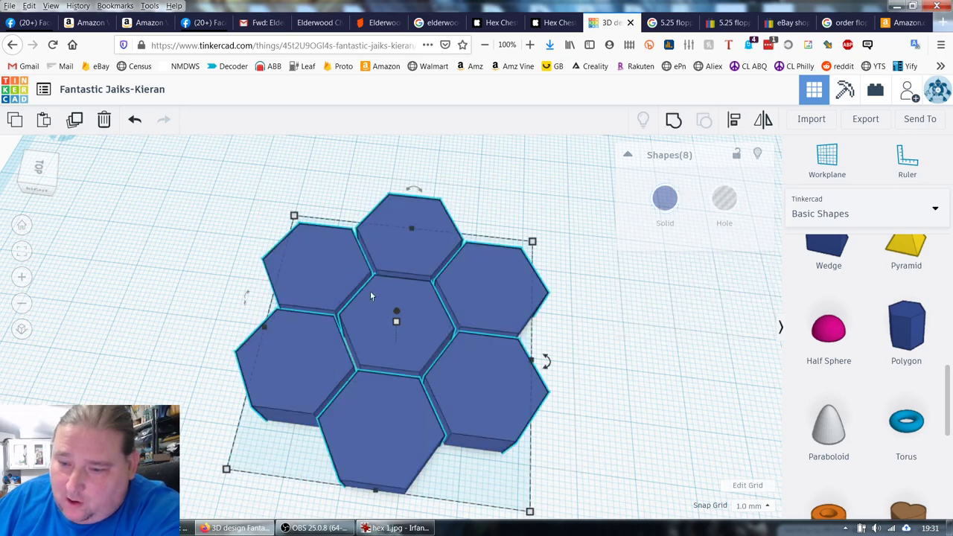
pyautogui.keyDown('shift'); pyautogui.click(421, 324); pyautogui.keyUp('shift')
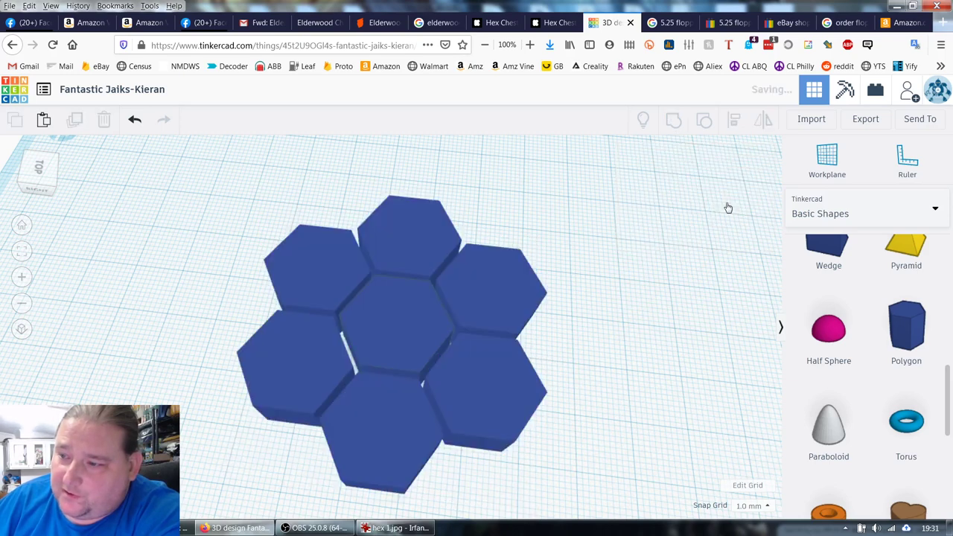
pyautogui.click(725, 201)
pyautogui.click(640, 352)
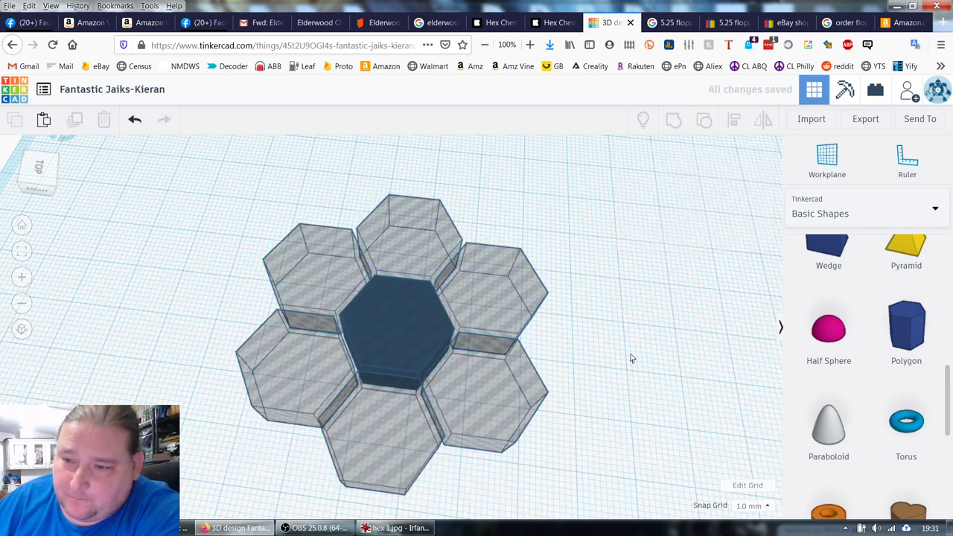
# With the hexagonal hole group temporarily hidden, raise the height of the solid centre hexagon to 16 mm.
pyautogui.click(505, 301)
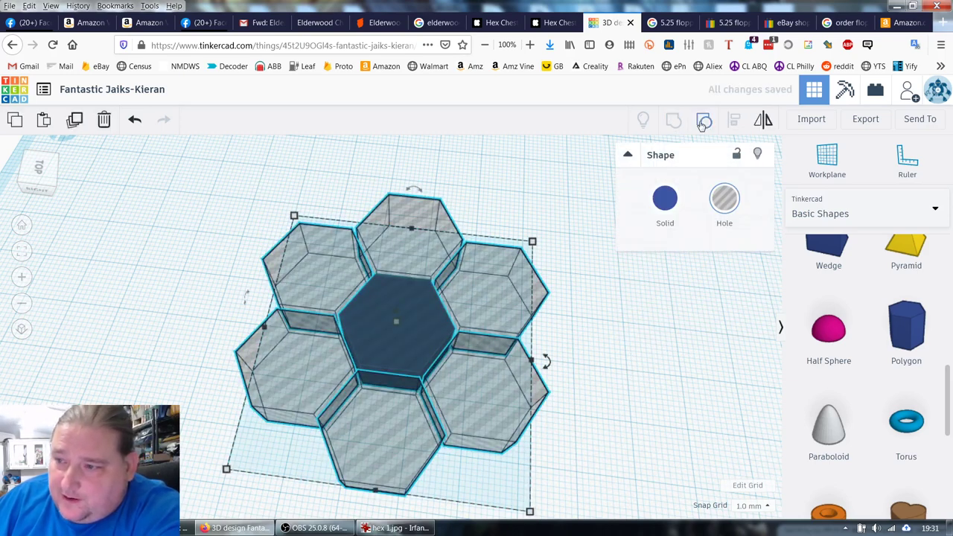
pyautogui.moveTo(575, 319); pyautogui.dragTo(643, 295, button='right')
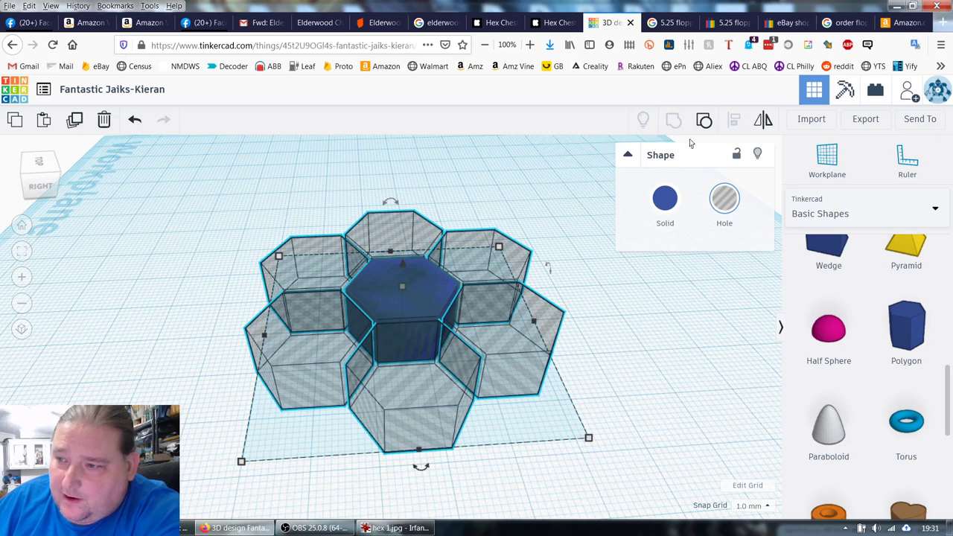
pyautogui.click(757, 153)
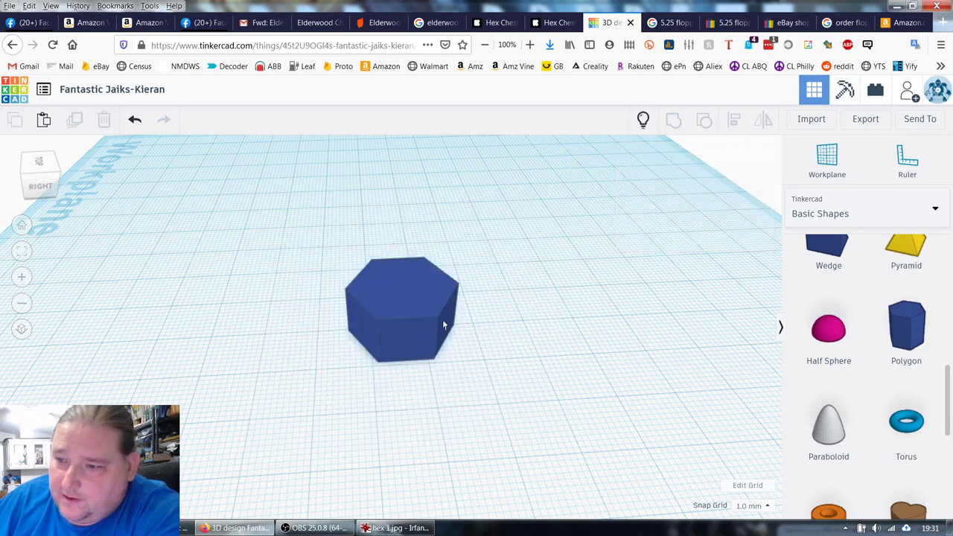
pyautogui.click(401, 298)
pyautogui.moveTo(402, 289); pyautogui.dragTo(402, 257)
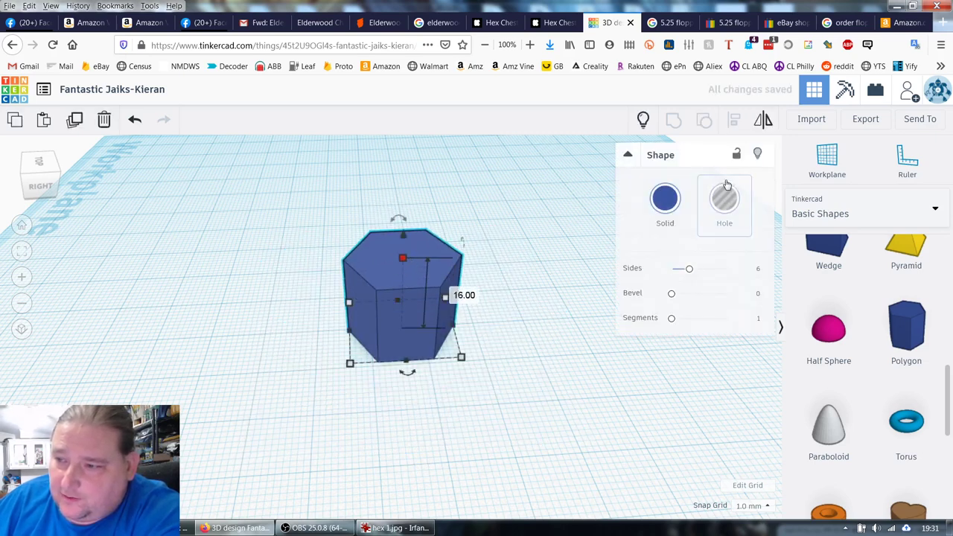
pyautogui.click(643, 121)
pyautogui.hotkey('ctrl', 'a')
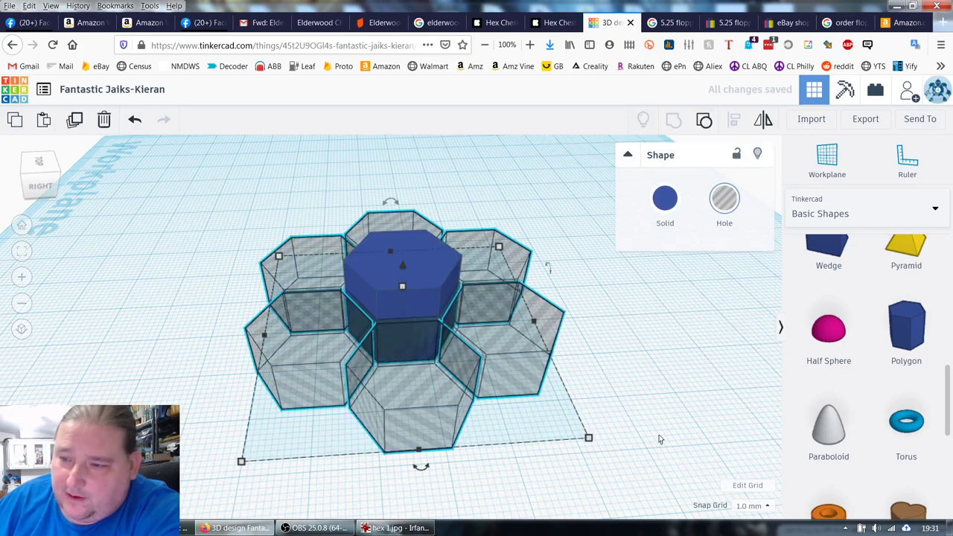
pyautogui.moveTo(659, 439); pyautogui.dragTo(648, 474, button='right')
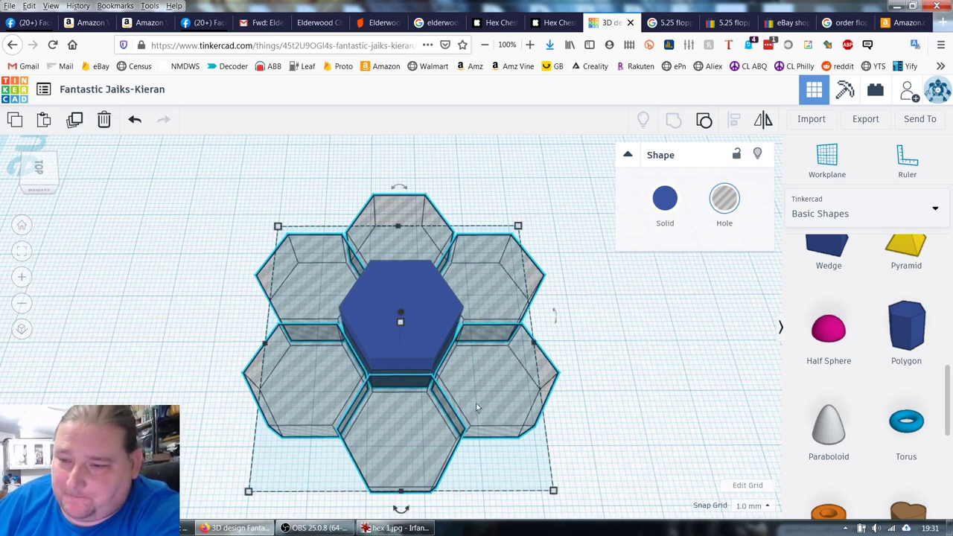
# Rotate the solid centre hexagon 30° about its vertical axis.
pyautogui.click(426, 325)
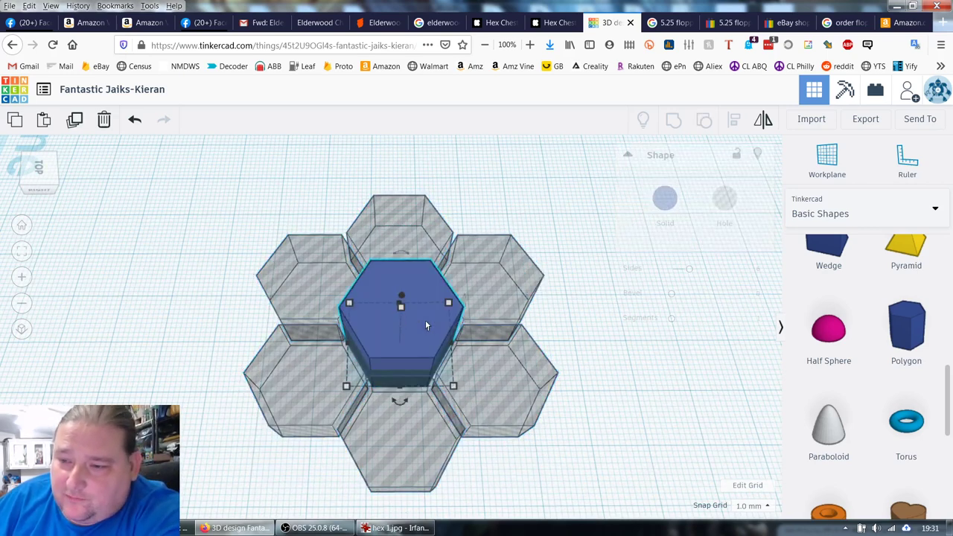
pyautogui.moveTo(400, 402); pyautogui.dragTo(402, 409)
pyautogui.moveTo(403, 455); pyautogui.dragTo(405, 458)
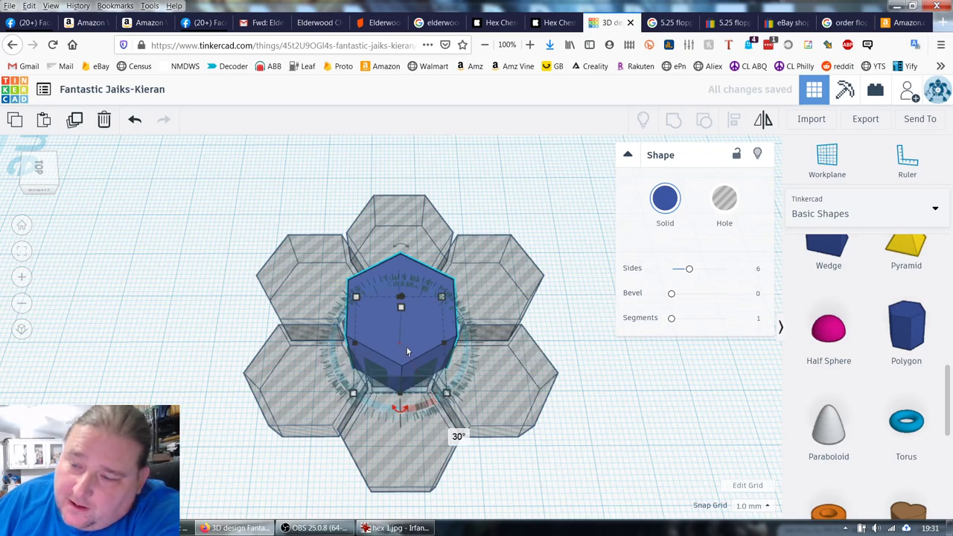
# Duplicate the rotated solid hexagon in place and lower the copy so that it protrudes below the workplane.
pyautogui.moveTo(595, 333)
pyautogui.mouseDown(button='right')
pyautogui.moveTo(593, 377)
pyautogui.moveTo(594, 347)
pyautogui.mouseUp(button='right')
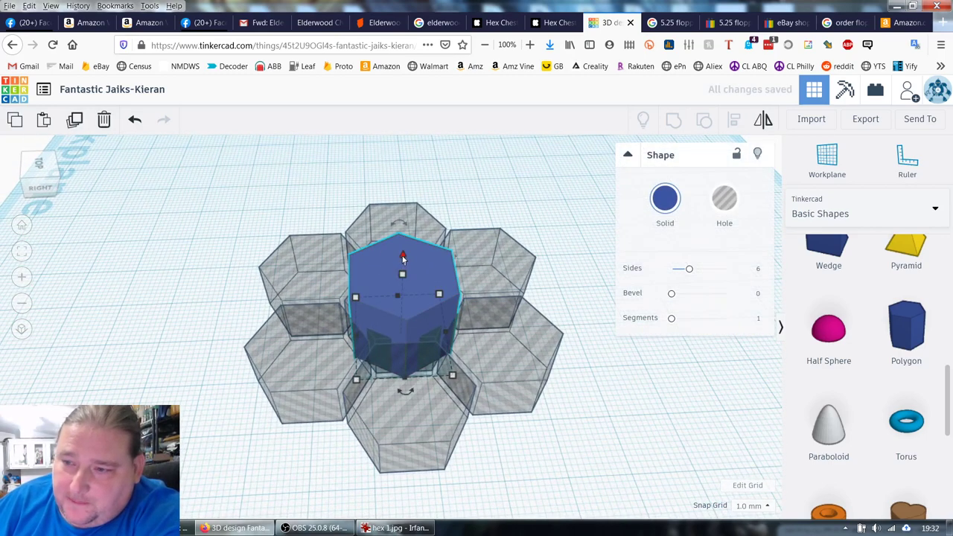
pyautogui.moveTo(403, 260); pyautogui.dragTo(406, 297)
pyautogui.click(556, 472)
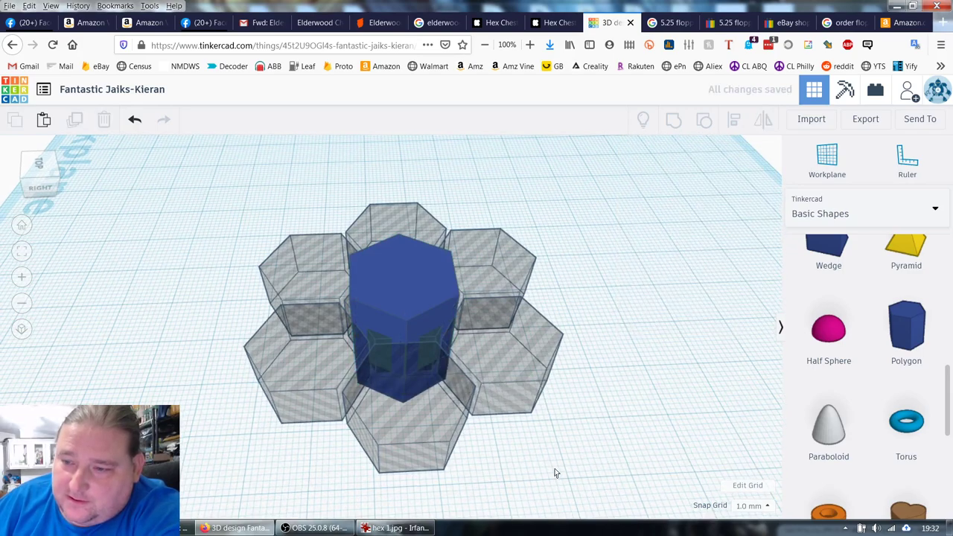
# Scale the upper solid hexagon up proportionally to about 50 mm and move it back over the honeycomb ring.
pyautogui.moveTo(555, 473); pyautogui.dragTo(496, 393, button='right')
pyautogui.click(384, 322)
pyautogui.moveTo(430, 380); pyautogui.dragTo(512, 458)
pyautogui.press('capslock')
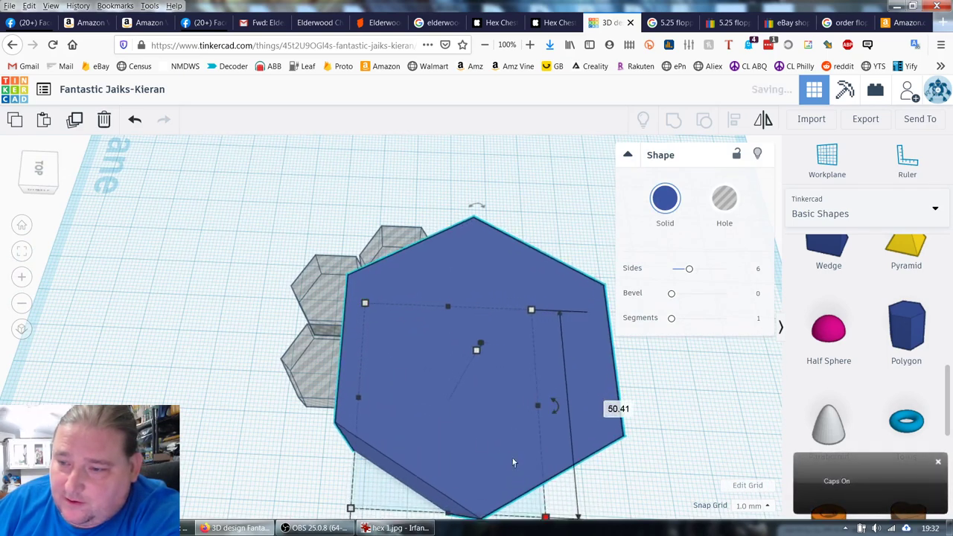
pyautogui.moveTo(444, 427); pyautogui.dragTo(390, 383)
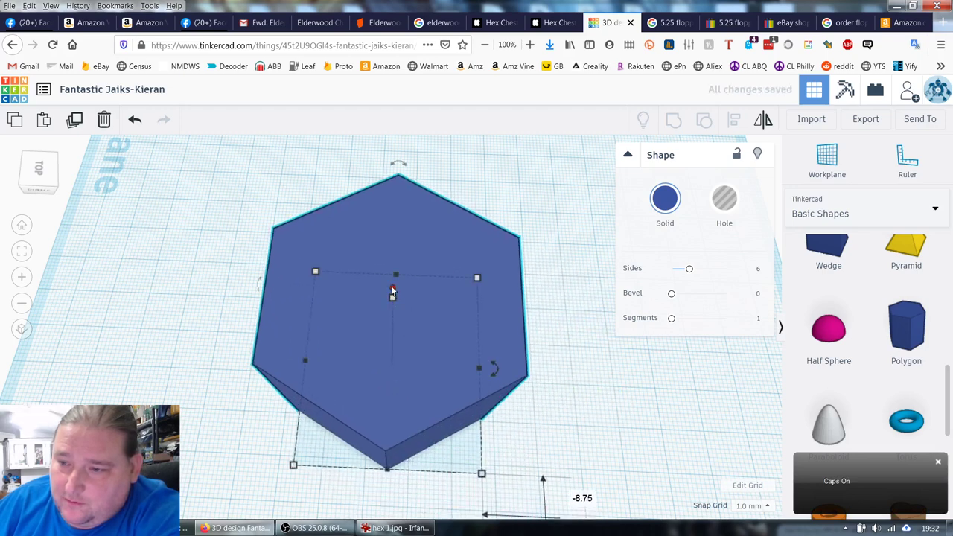
# Flatten the large hexagon, enlarge it proportionally to about 62 mm and shift it to surround the ring of holes.
pyautogui.moveTo(392, 295); pyautogui.dragTo(404, 364)
pyautogui.moveTo(487, 479); pyautogui.dragTo(531, 513)
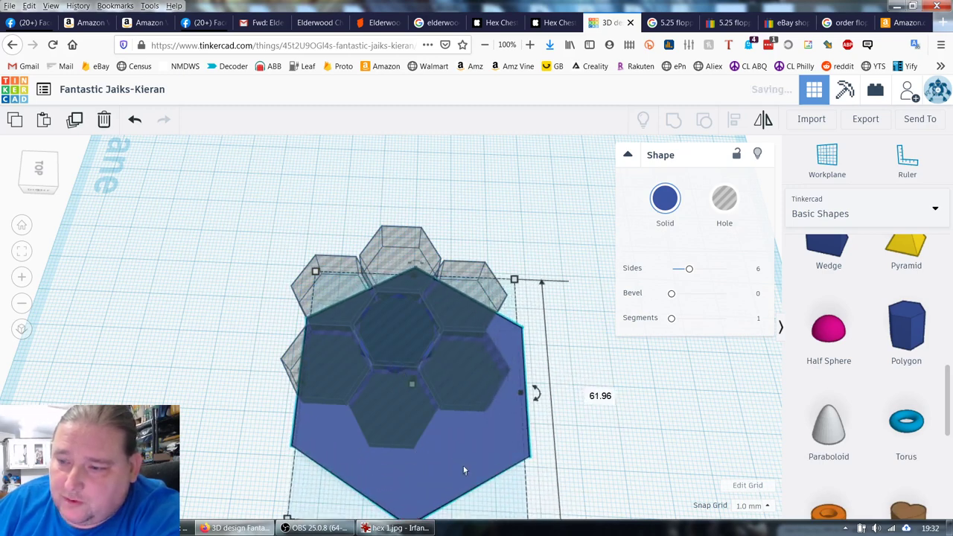
pyautogui.moveTo(464, 469); pyautogui.dragTo(449, 417)
pyautogui.moveTo(449, 417); pyautogui.dragTo(496, 487, button='right')
pyautogui.moveTo(446, 501); pyautogui.dragTo(459, 514)
# Align the large hexagon with the centre of the small lowered hexagon in both horizontal directions.
pyautogui.moveTo(458, 514)
pyautogui.mouseDown(button='right')
pyautogui.moveTo(536, 476)
pyautogui.moveTo(560, 367)
pyautogui.mouseUp(button='right')
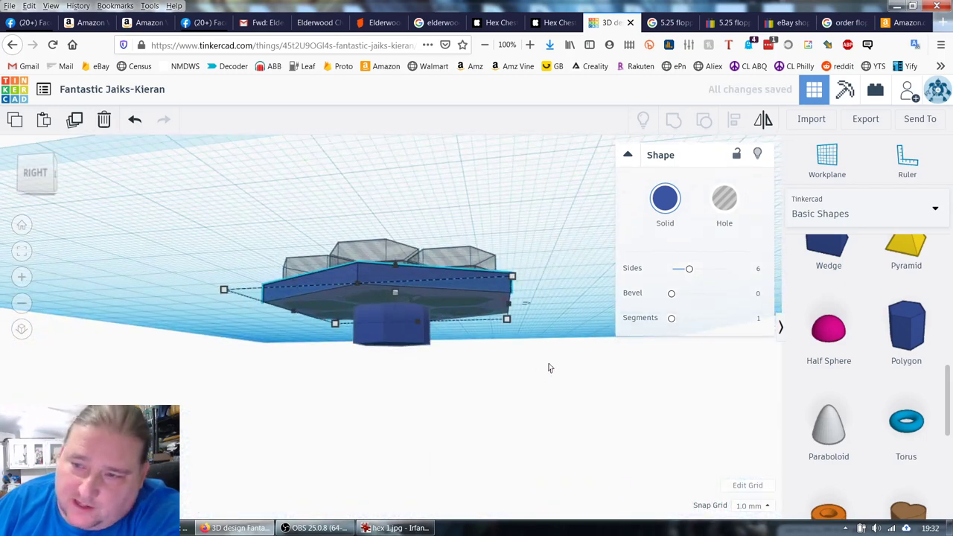
pyautogui.keyDown('shift'); pyautogui.click(365, 338); pyautogui.keyUp('shift')
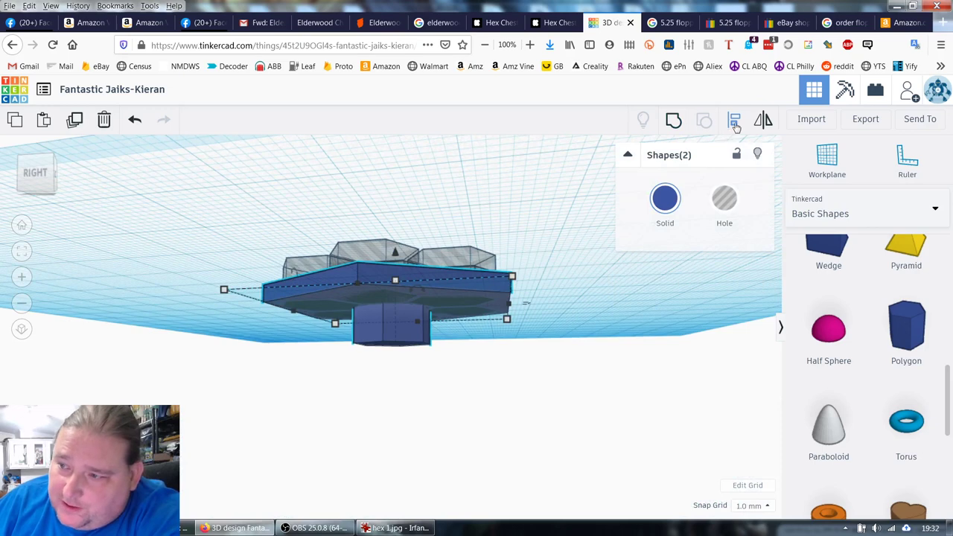
pyautogui.click(735, 124)
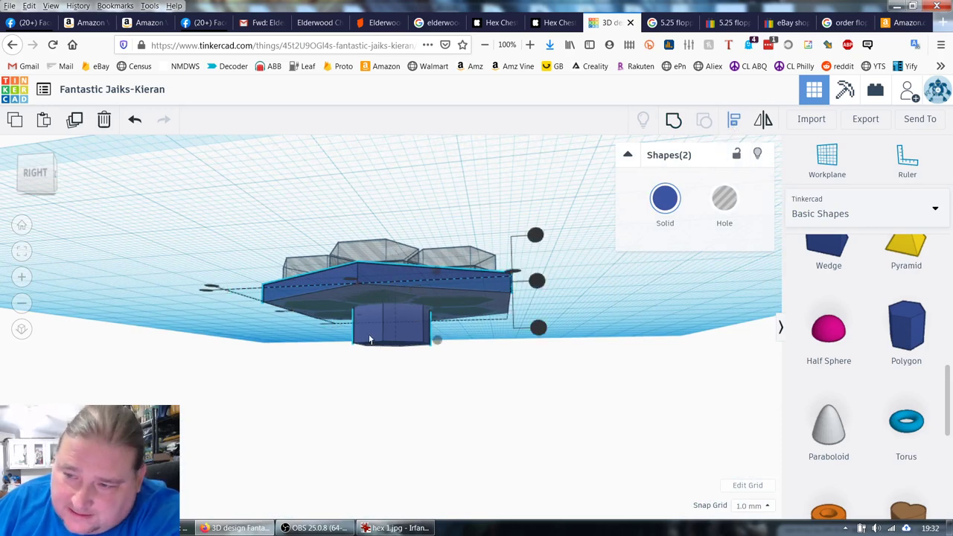
pyautogui.click(398, 350)
pyautogui.moveTo(622, 358); pyautogui.dragTo(637, 448, button='right')
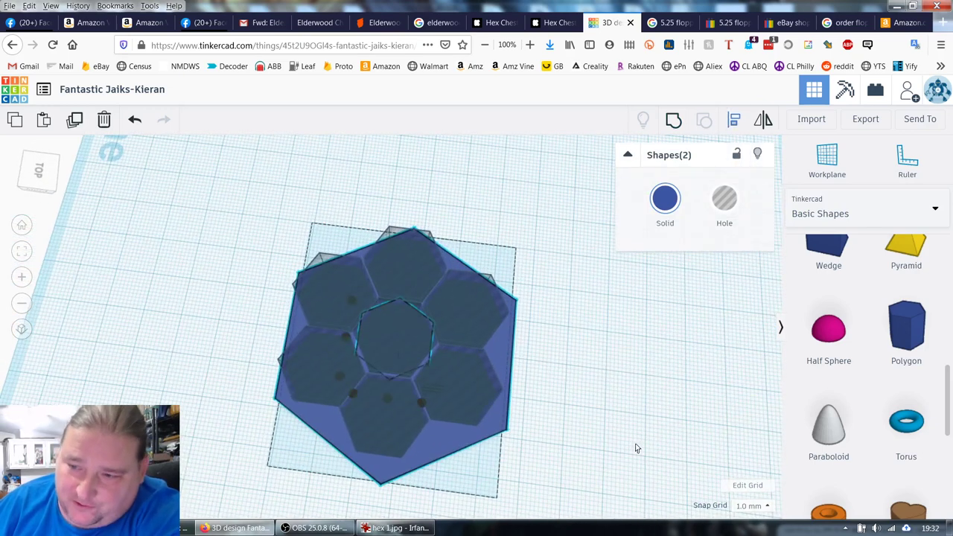
pyautogui.click(388, 400)
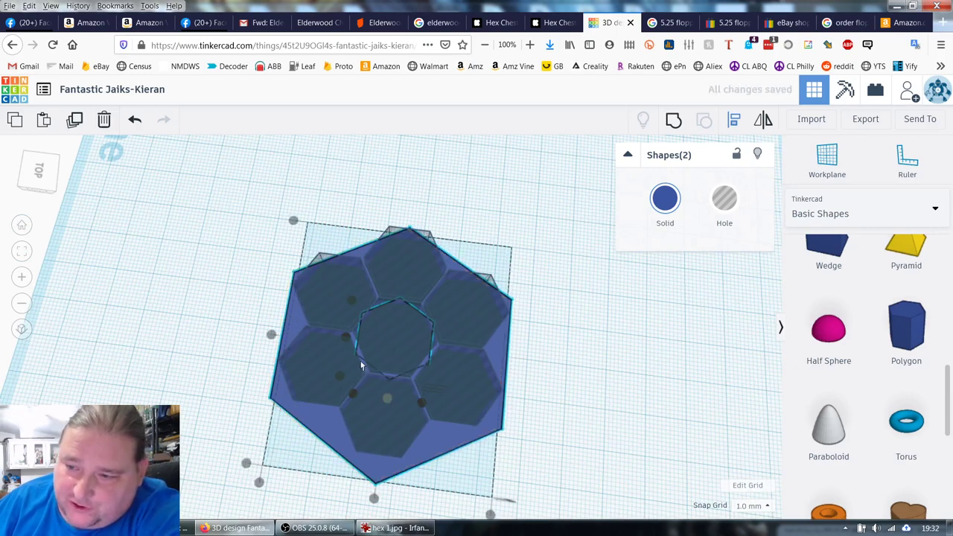
pyautogui.click(584, 362)
# Set the height of the large outer hexagon to 22 mm.
pyautogui.moveTo(662, 412); pyautogui.dragTo(614, 411, button='right')
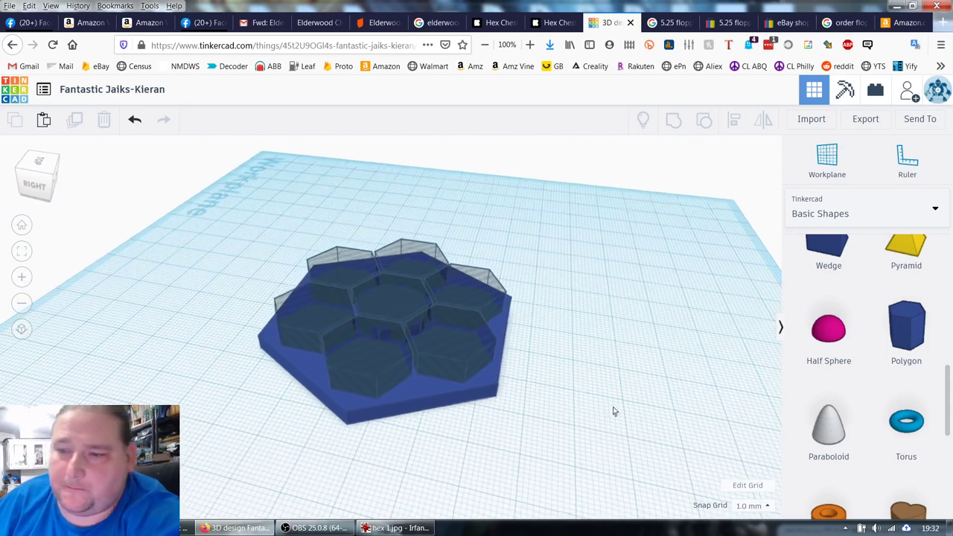
pyautogui.click(418, 394)
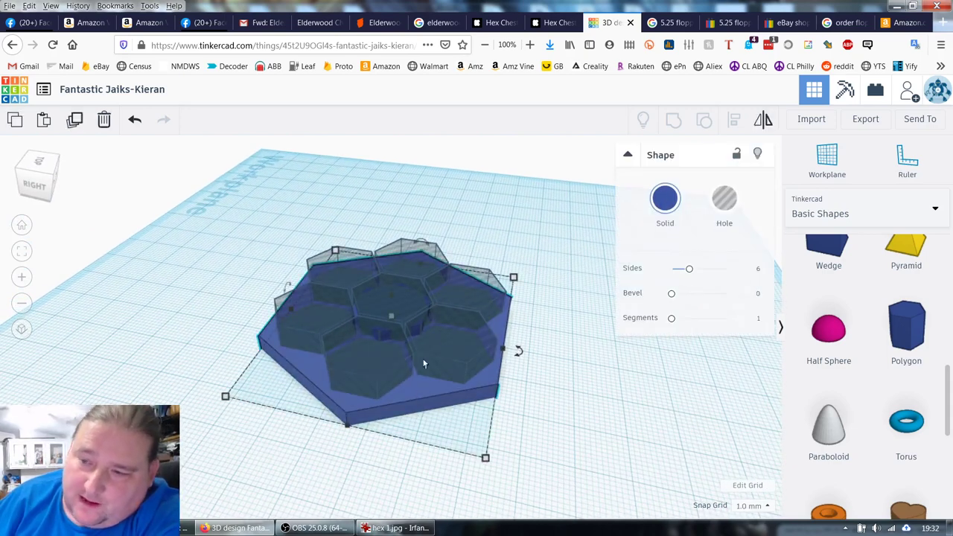
pyautogui.moveTo(393, 320)
pyautogui.click(455, 323)
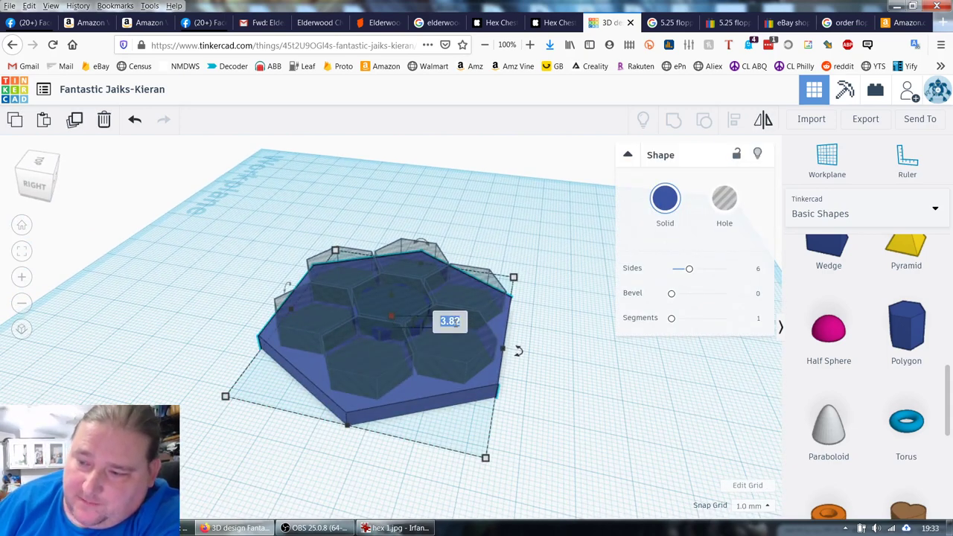
pyautogui.write('22')
pyautogui.press('Return')
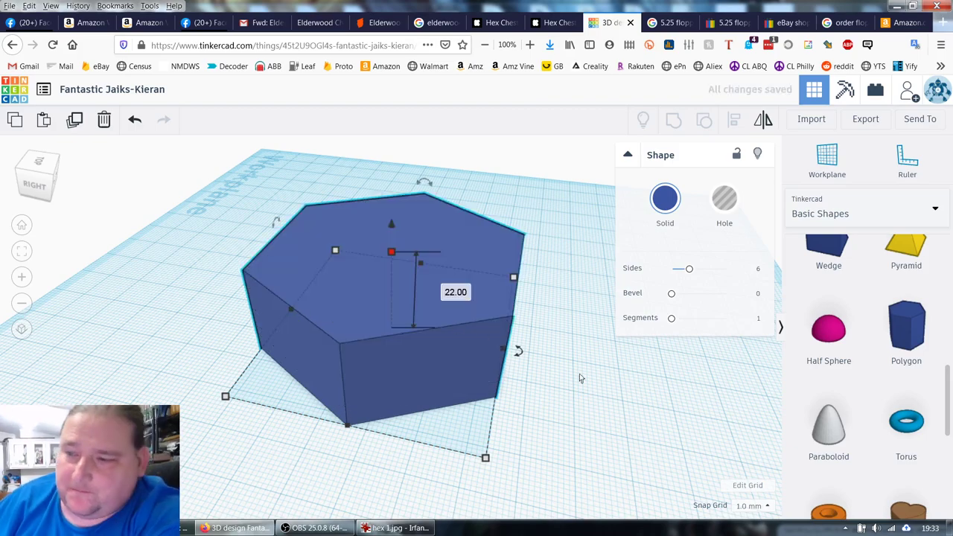
# Make a flattened copy of the large hexagon as a thin slab and lower it beneath the workplane.
pyautogui.click(581, 378)
pyautogui.moveTo(581, 378); pyautogui.dragTo(592, 430, button='right')
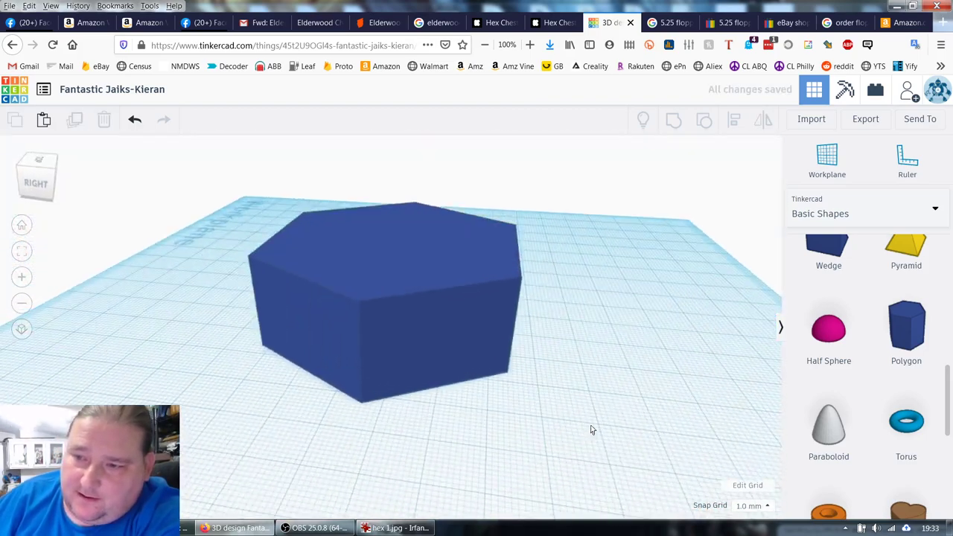
pyautogui.click(425, 346)
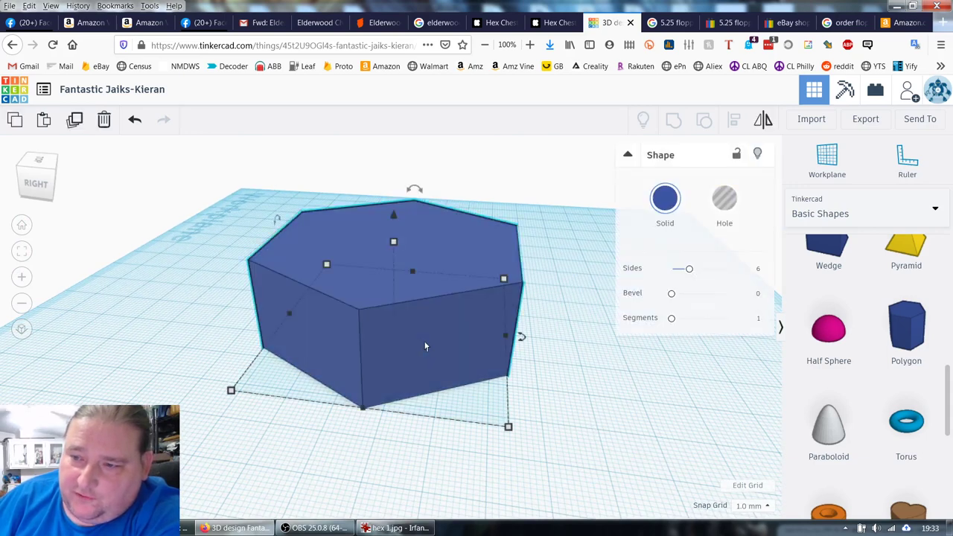
pyautogui.click(425, 346)
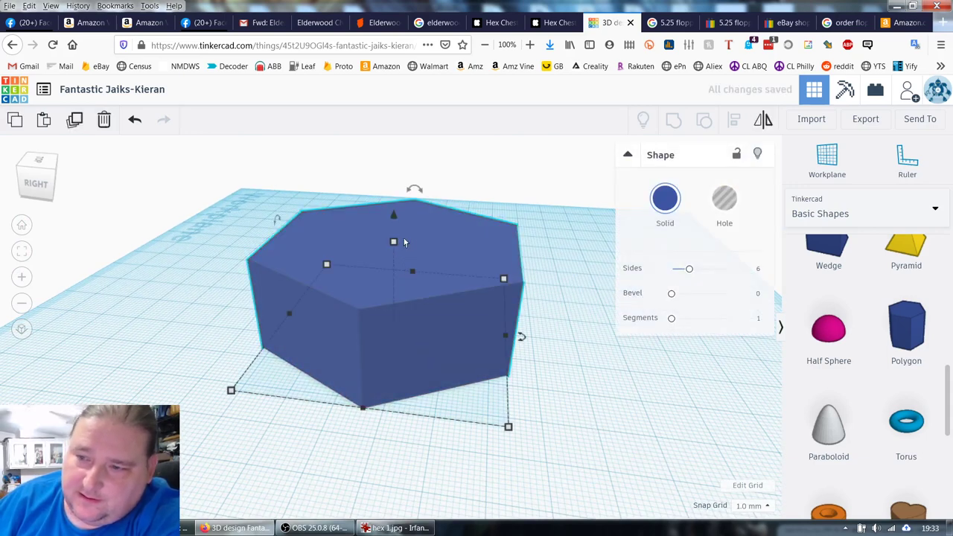
pyautogui.moveTo(395, 248)
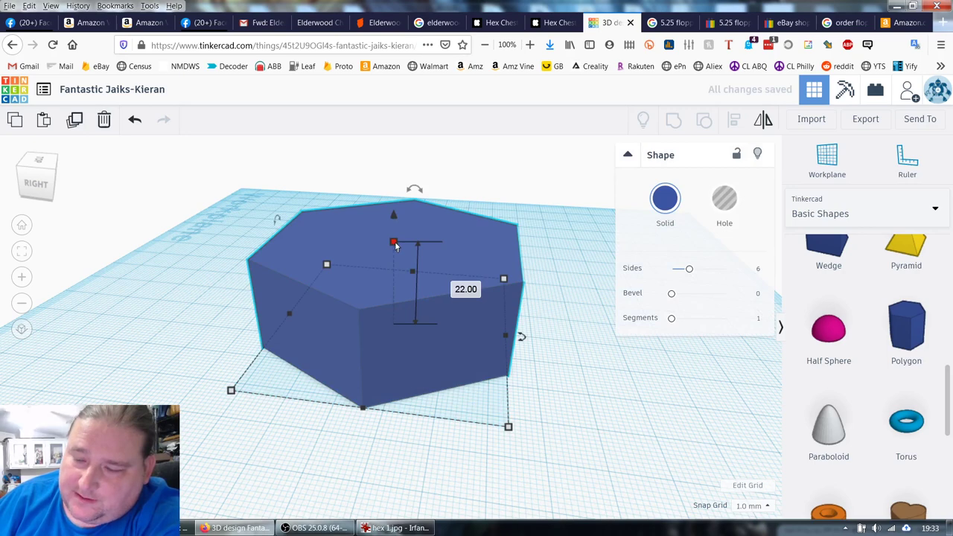
pyautogui.moveTo(396, 248); pyautogui.dragTo(421, 344)
pyautogui.moveTo(603, 442); pyautogui.dragTo(619, 351, button='right')
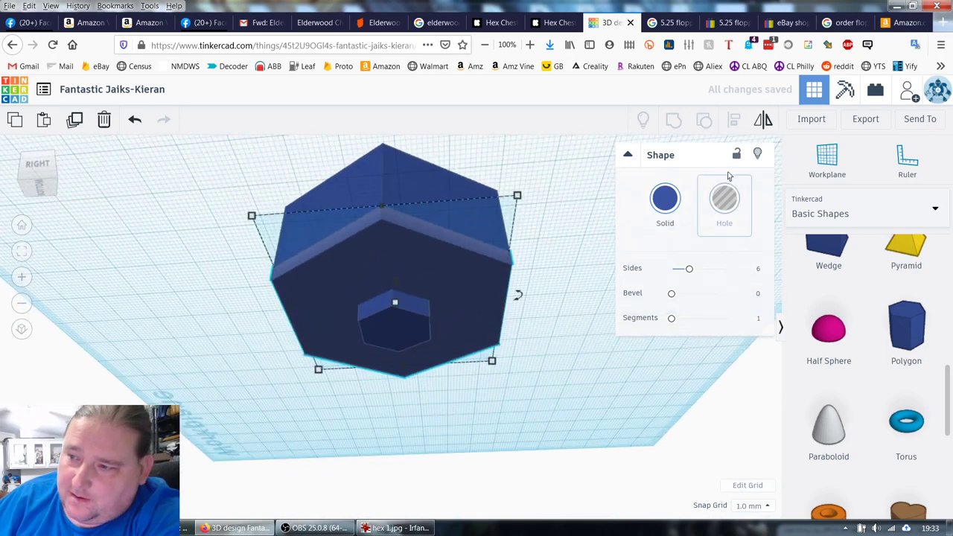
# Hide the slab copy and group the hexagonal holes with the large hexagon to cut out the compartments.
pyautogui.click(528, 304)
pyautogui.click(406, 271)
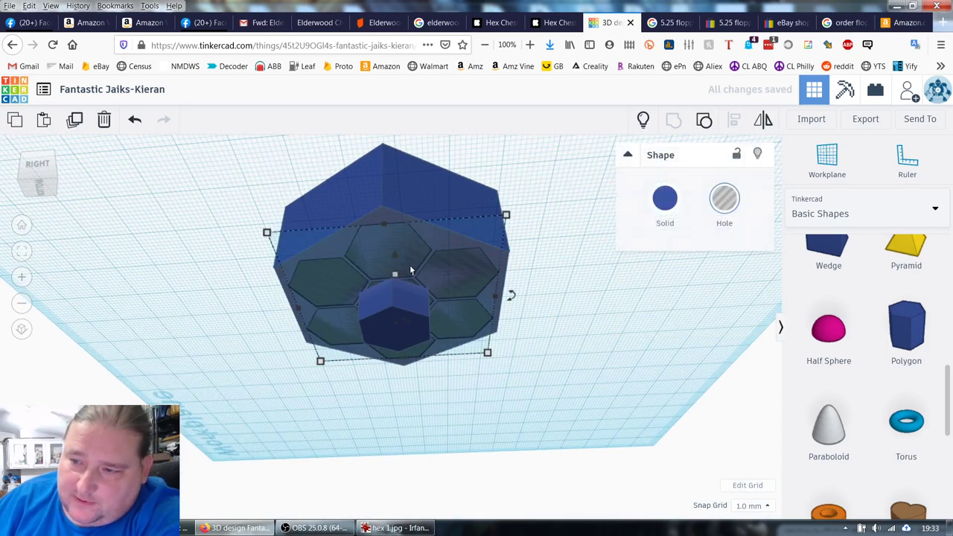
pyautogui.keyDown('shift'); pyautogui.click(451, 184); pyautogui.keyUp('shift')
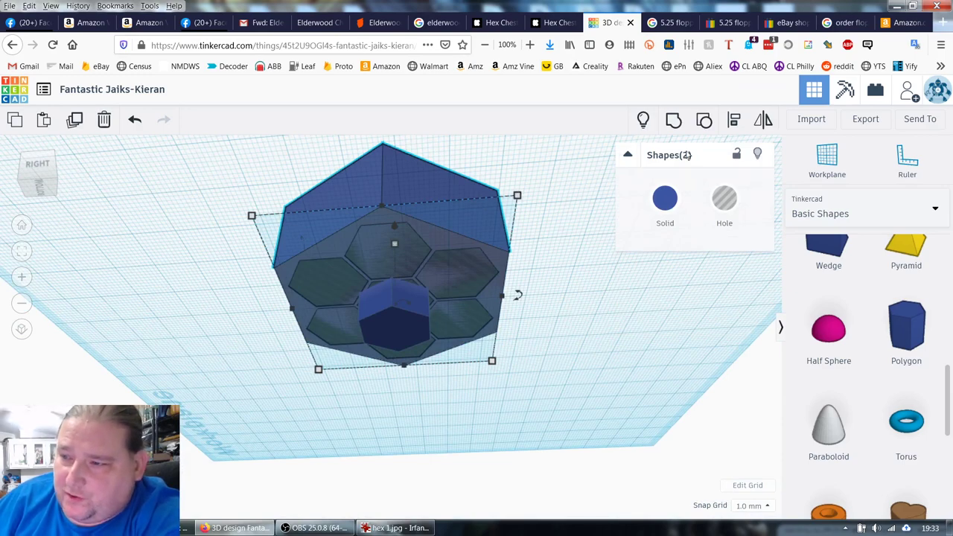
pyautogui.click(674, 124)
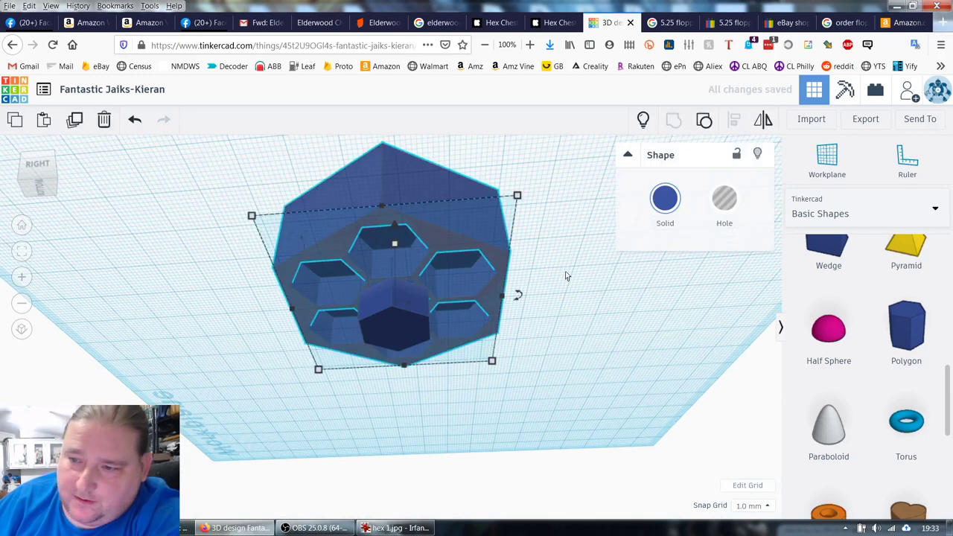
# Examine the cut compartments from below and show the hidden slab again.
pyautogui.moveTo(575, 376); pyautogui.dragTo(578, 304, button='right')
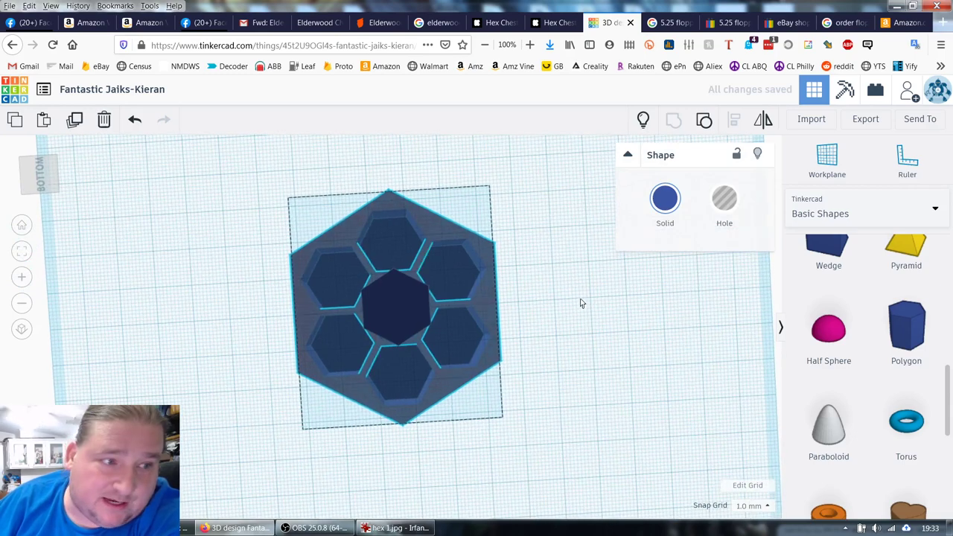
pyautogui.scroll(3, 564, 335)
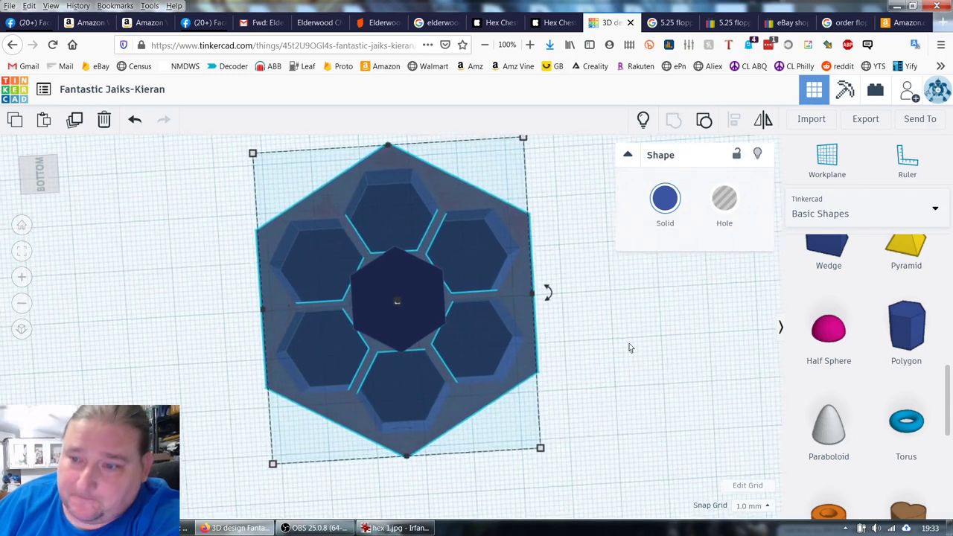
pyautogui.moveTo(629, 347); pyautogui.dragTo(600, 421, button='right')
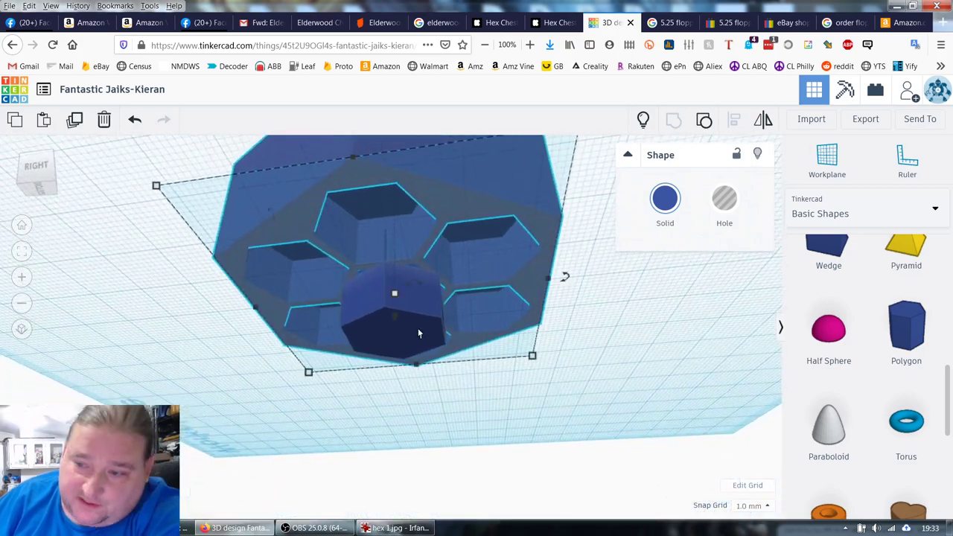
pyautogui.moveTo(636, 340); pyautogui.dragTo(652, 313, button='right')
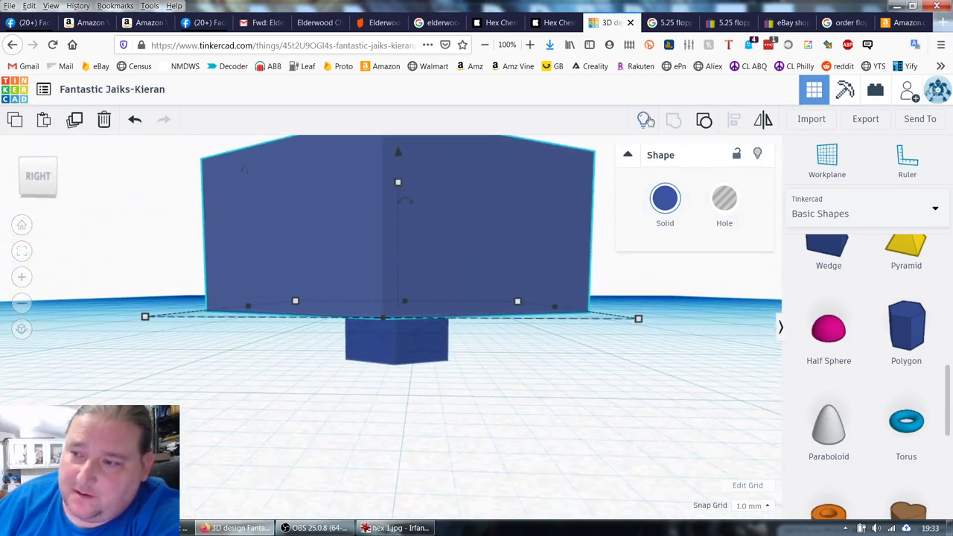
pyautogui.moveTo(596, 395); pyautogui.dragTo(505, 299, button='right')
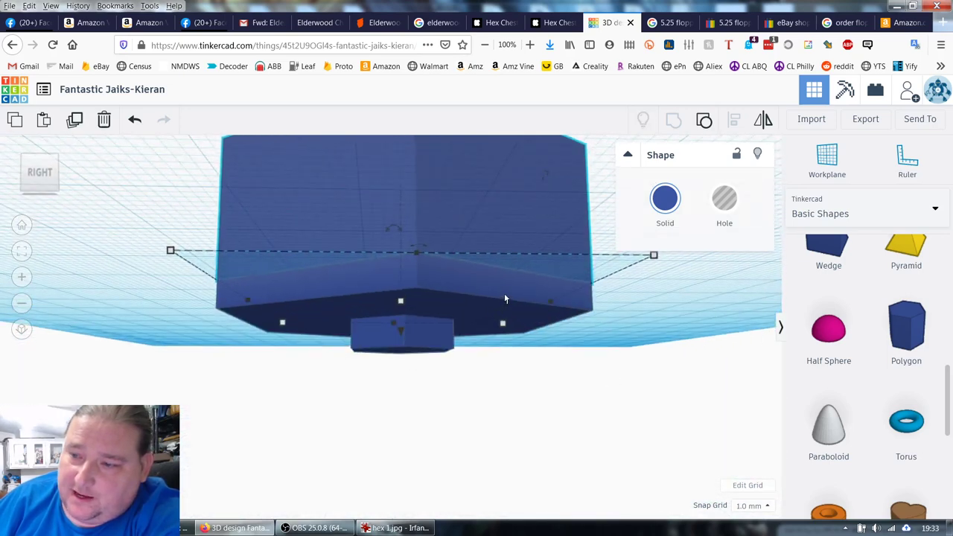
# Enlarge the thin hexagonal slab proportionally to about 57.8 mm by 66.8 mm.
pyautogui.click(513, 297)
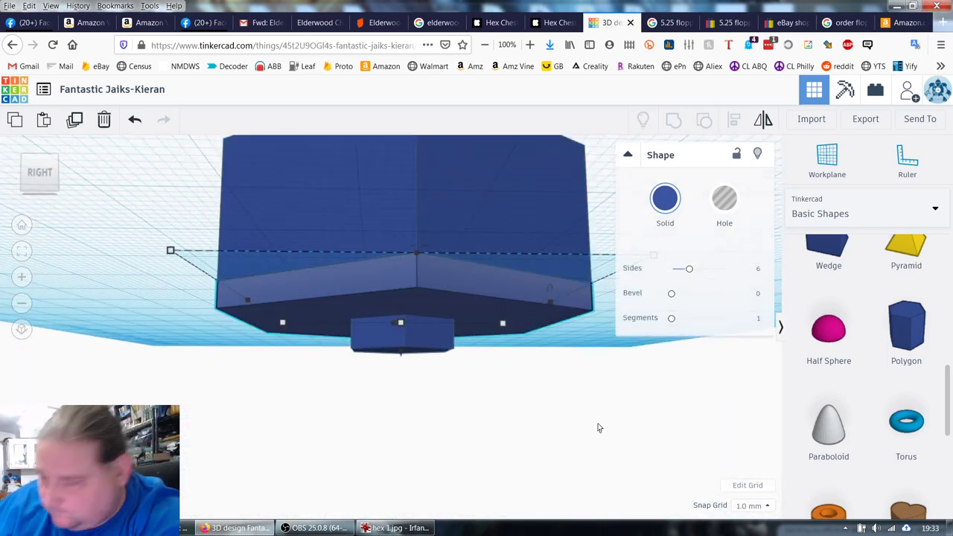
pyautogui.moveTo(599, 428); pyautogui.dragTo(518, 398, button='right')
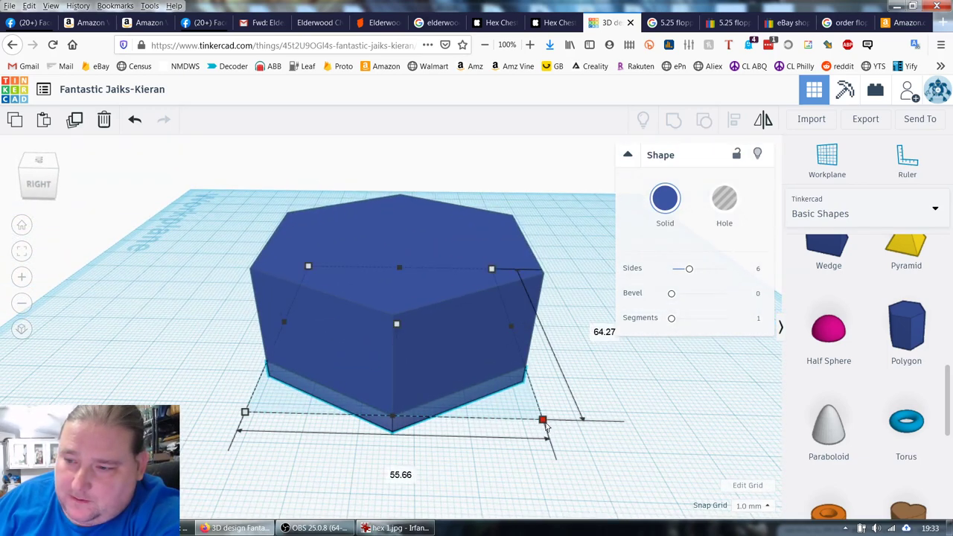
pyautogui.moveTo(546, 422); pyautogui.dragTo(558, 432)
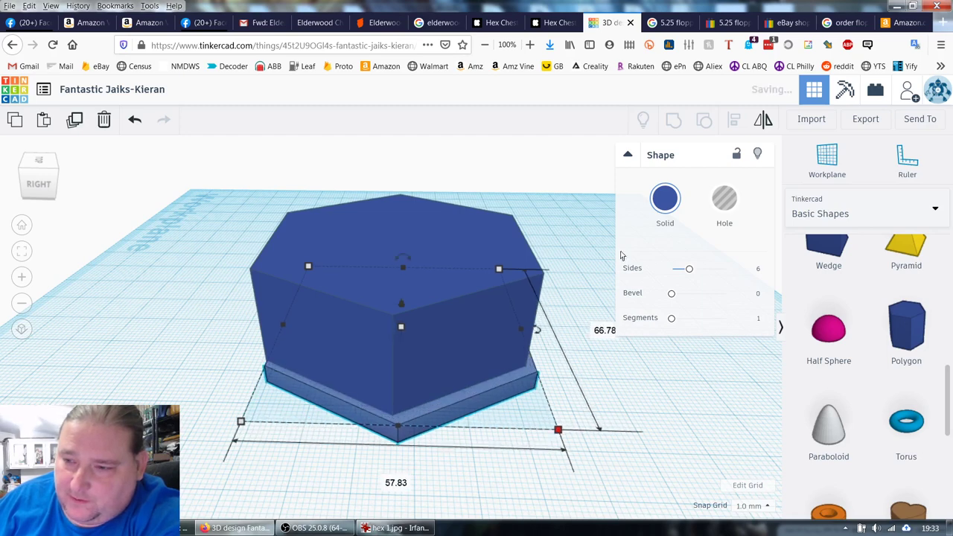
# Align the enlarged slab with the compartment body, centring it on both horizontal axes with the body as the reference.
pyautogui.keyDown('shift'); pyautogui.click(464, 323); pyautogui.keyUp('shift')
pyautogui.click(734, 121)
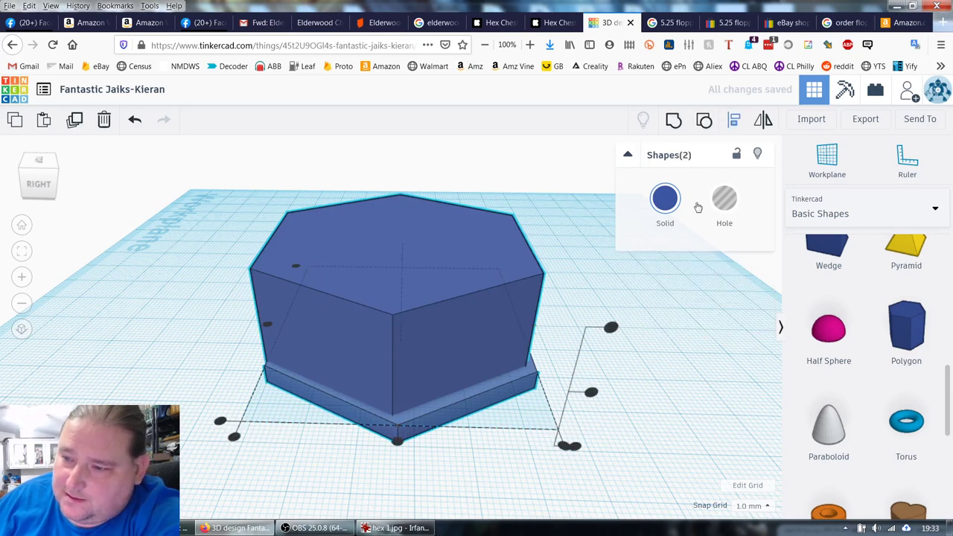
pyautogui.click(480, 346)
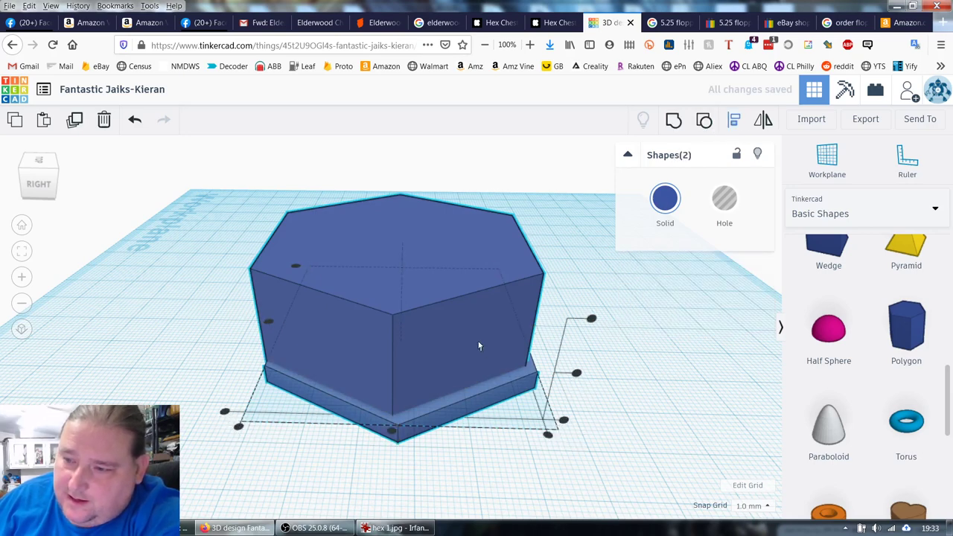
pyautogui.click(392, 432)
pyautogui.click(268, 325)
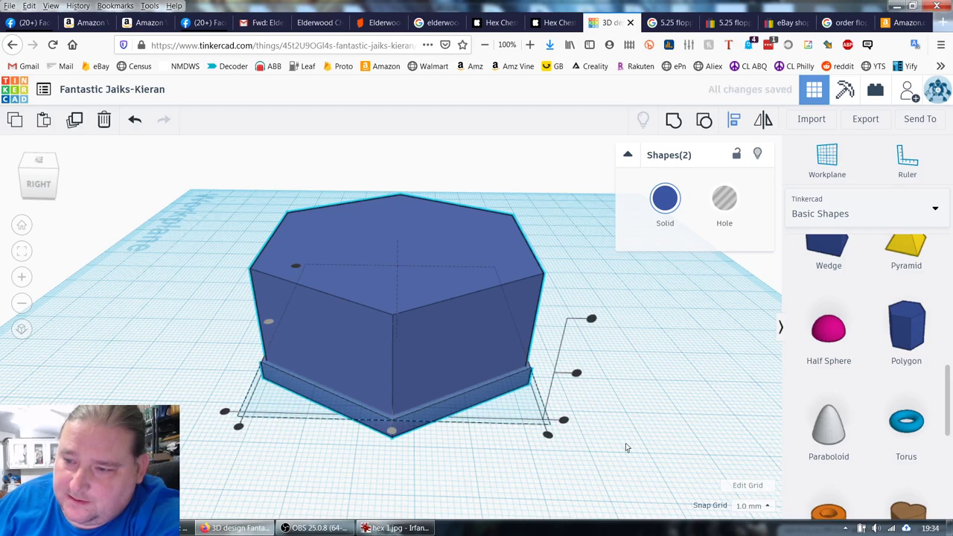
# Resize the slab proportionally to about 56.9 mm wide so its rim around the body is narrower.
pyautogui.click(628, 445)
pyautogui.scroll(5, 630, 446)
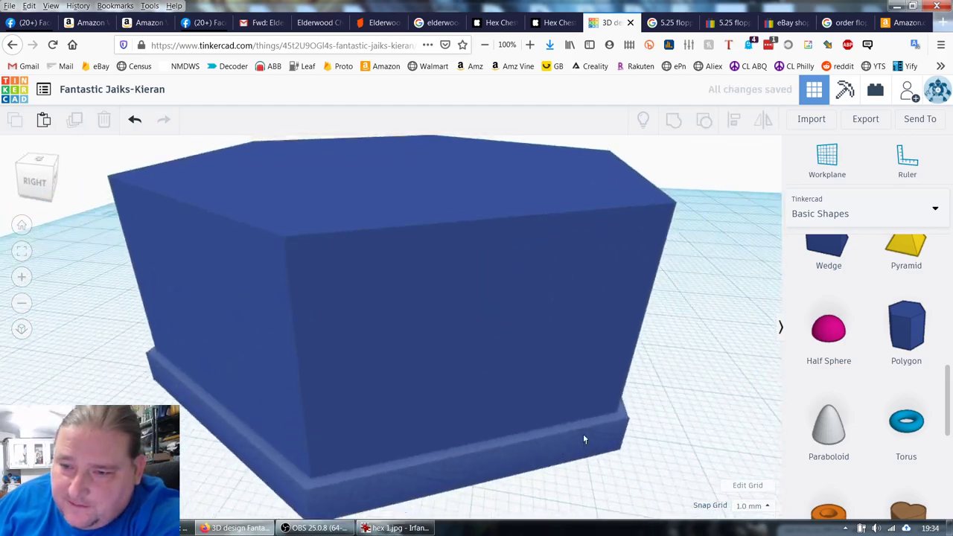
pyautogui.moveTo(585, 441); pyautogui.dragTo(655, 461, button='right')
pyautogui.scroll(-3, 641, 409)
pyautogui.hotkey('ctrl', 'a')
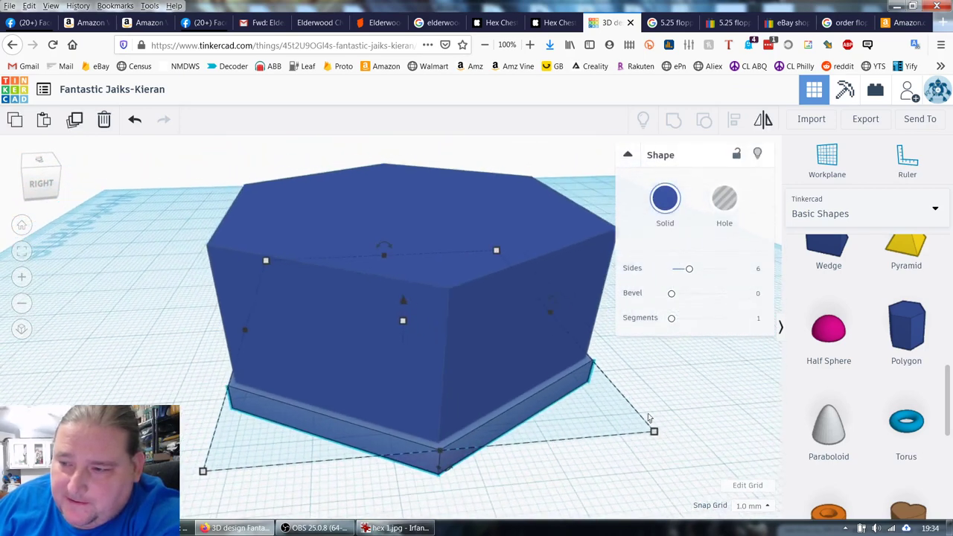
pyautogui.moveTo(624, 422)
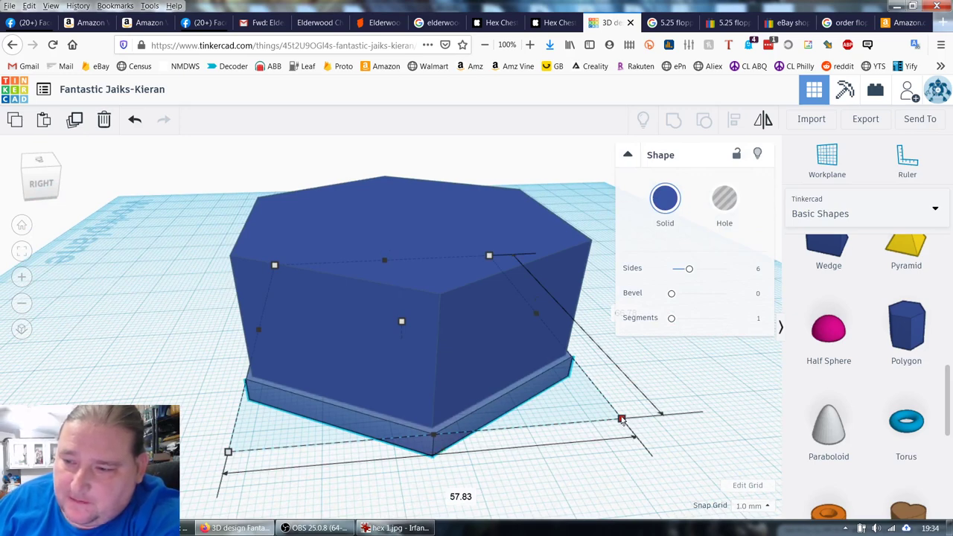
pyautogui.moveTo(624, 422); pyautogui.dragTo(614, 414)
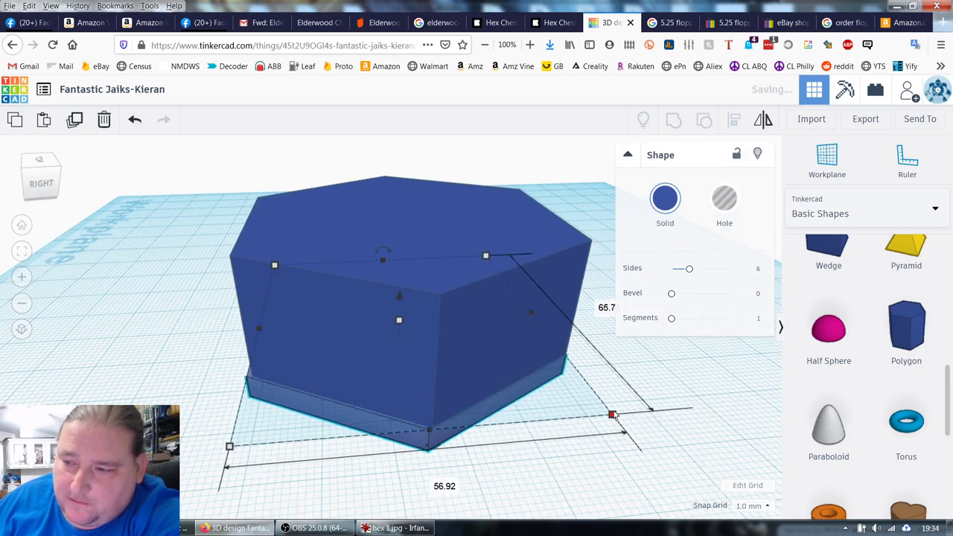
pyautogui.click(682, 400)
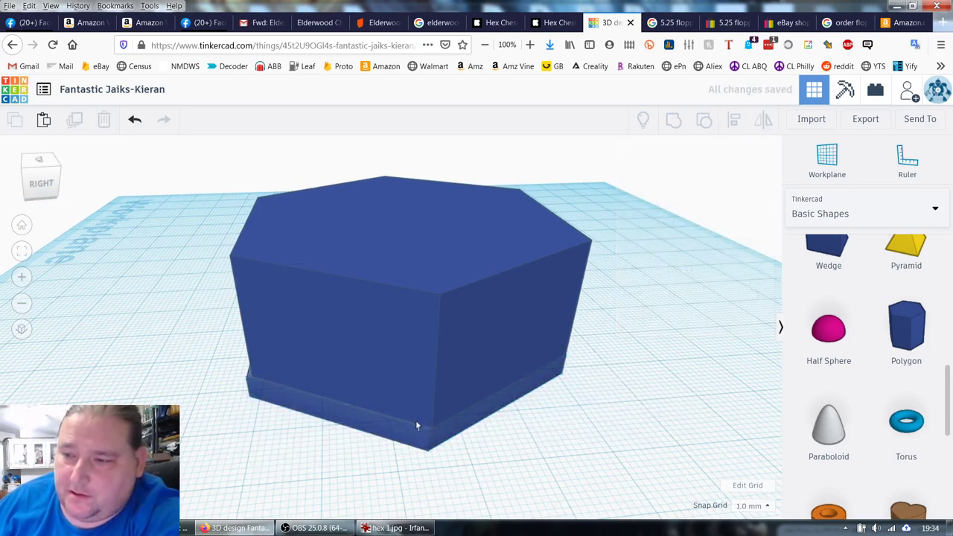
# Centre the resized slab and the compartment body on each other along both horizontal axes.
pyautogui.click(386, 433)
pyautogui.keyDown('shift'); pyautogui.click(410, 326); pyautogui.keyUp('shift')
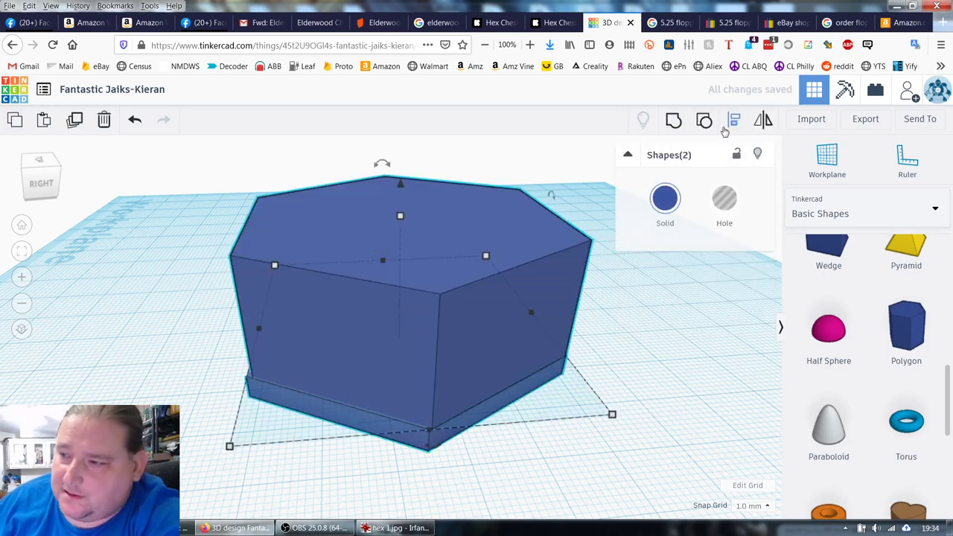
pyautogui.click(732, 122)
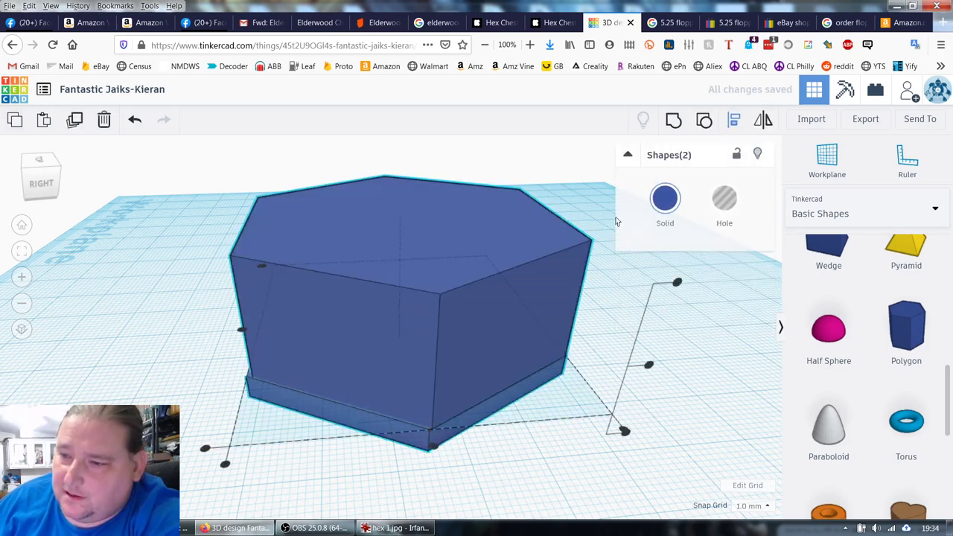
pyautogui.click(247, 330)
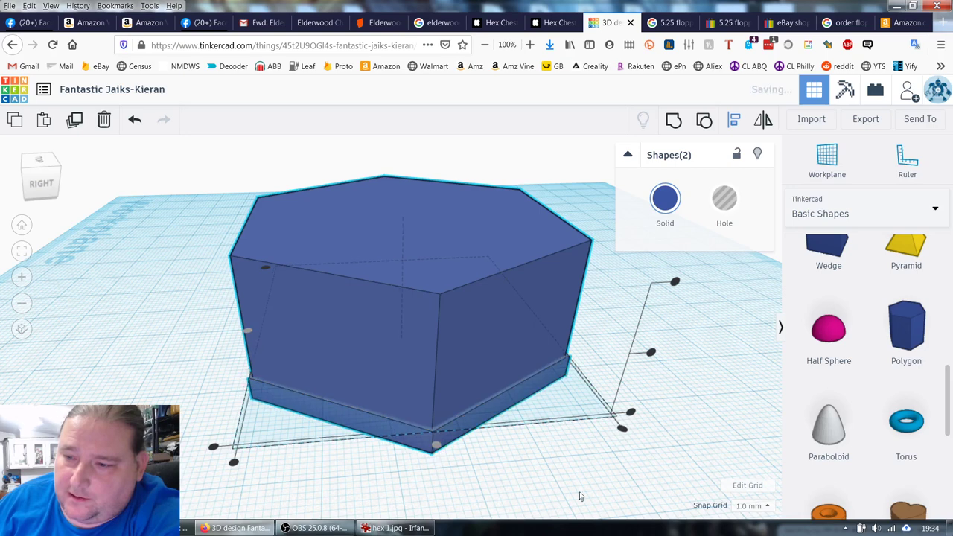
pyautogui.click(585, 499)
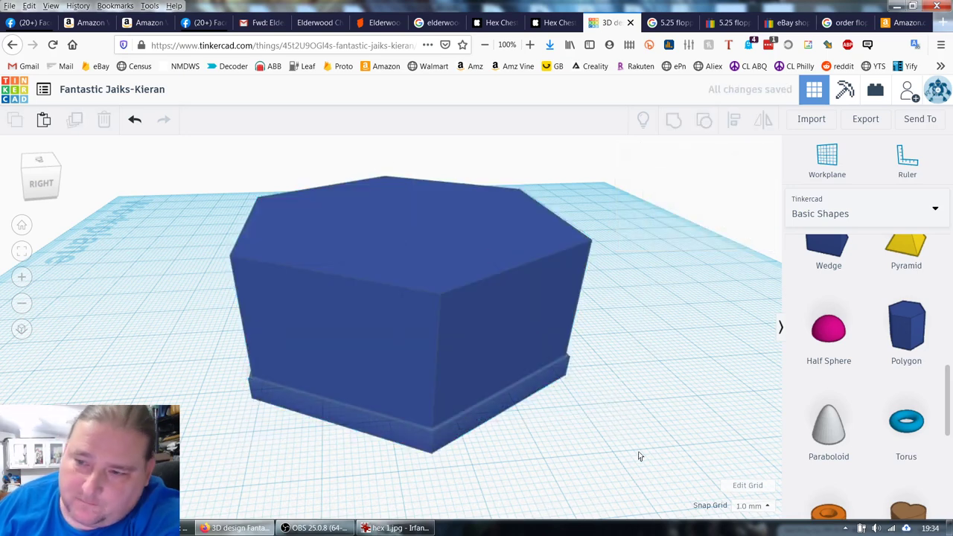
# Hide the compartment body and the small central hexagon, leaving only the slab on the workplane.
pyautogui.click(519, 347)
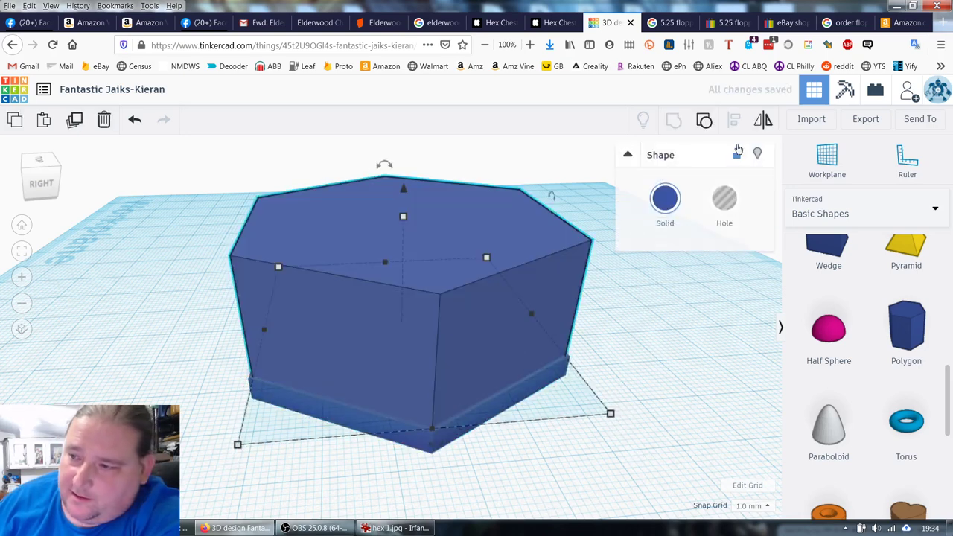
pyautogui.click(760, 154)
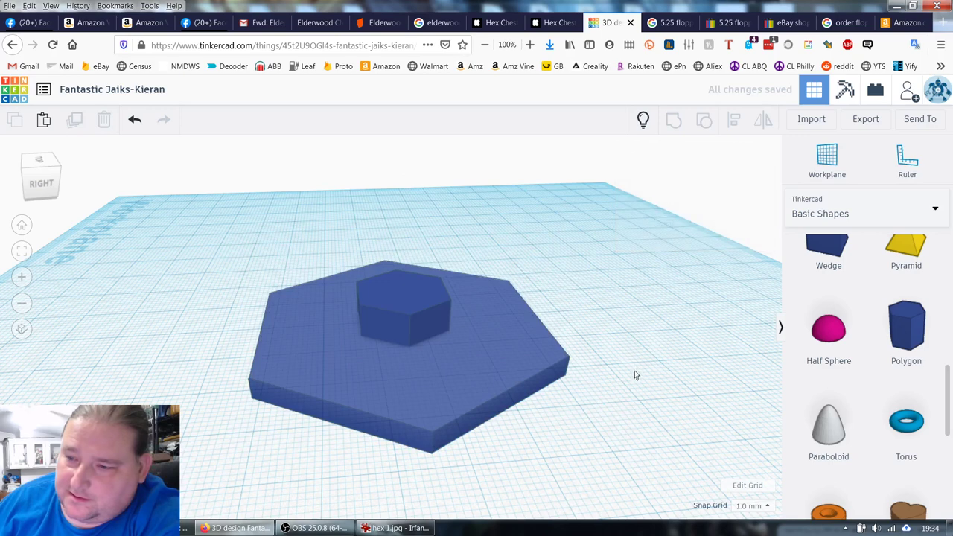
pyautogui.click(428, 323)
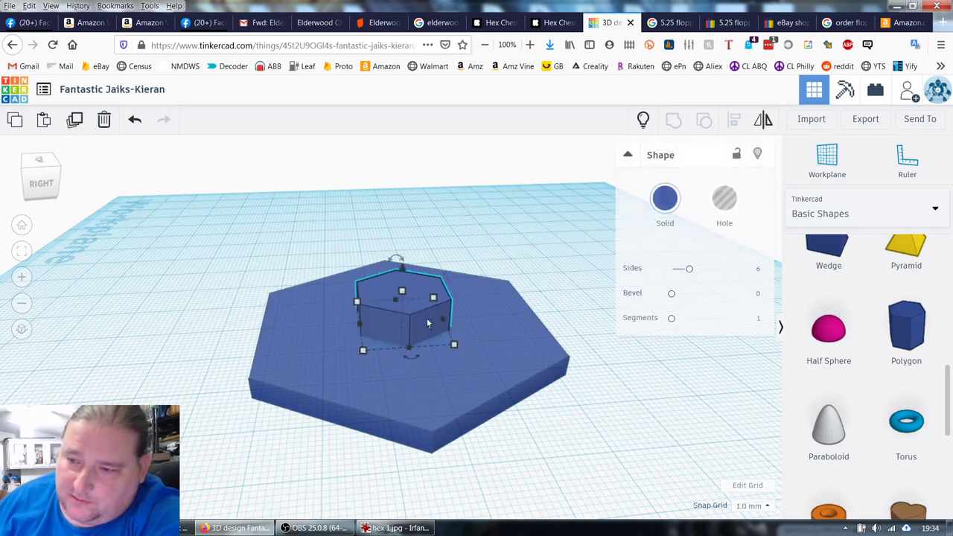
pyautogui.click(760, 154)
# Set the height of the hexagonal slab to 22 mm.
pyautogui.click(447, 378)
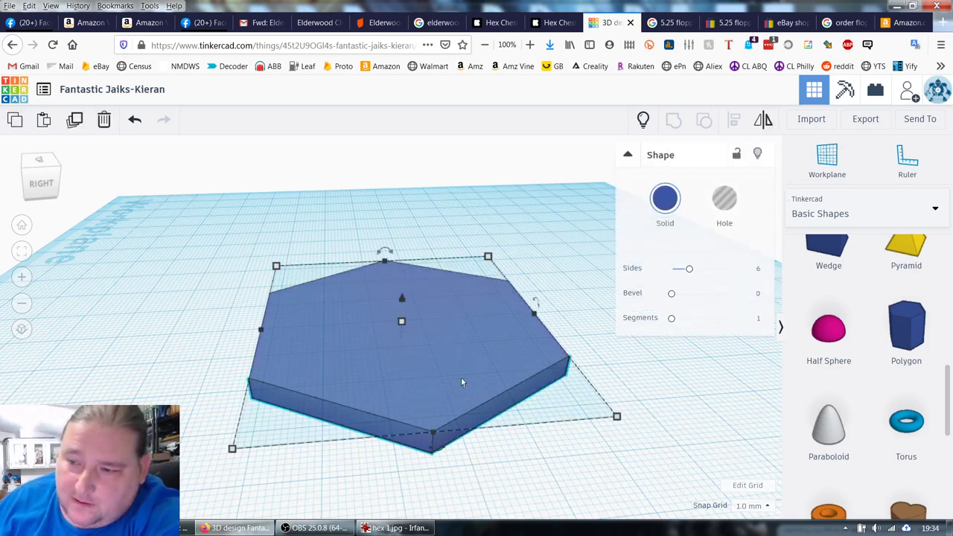
pyautogui.click(466, 335)
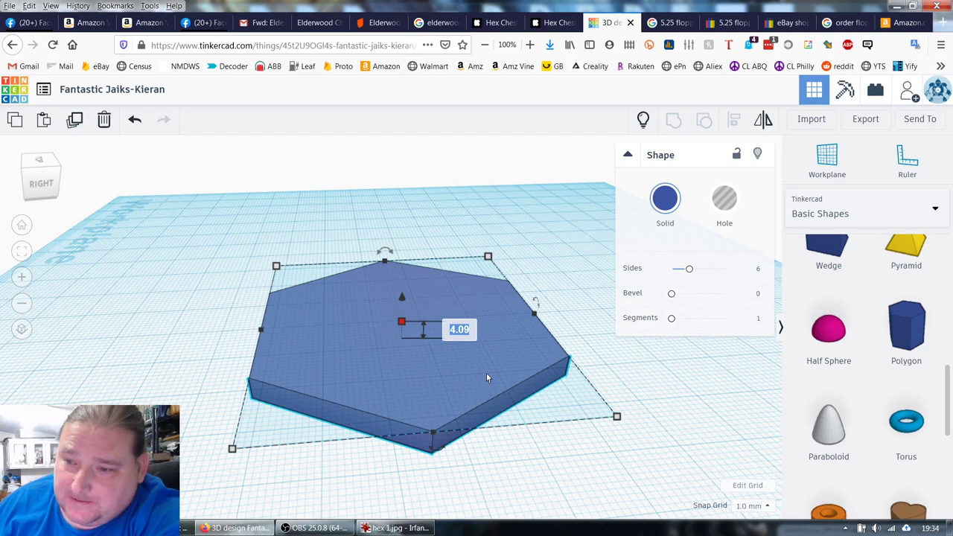
pyautogui.write('22')
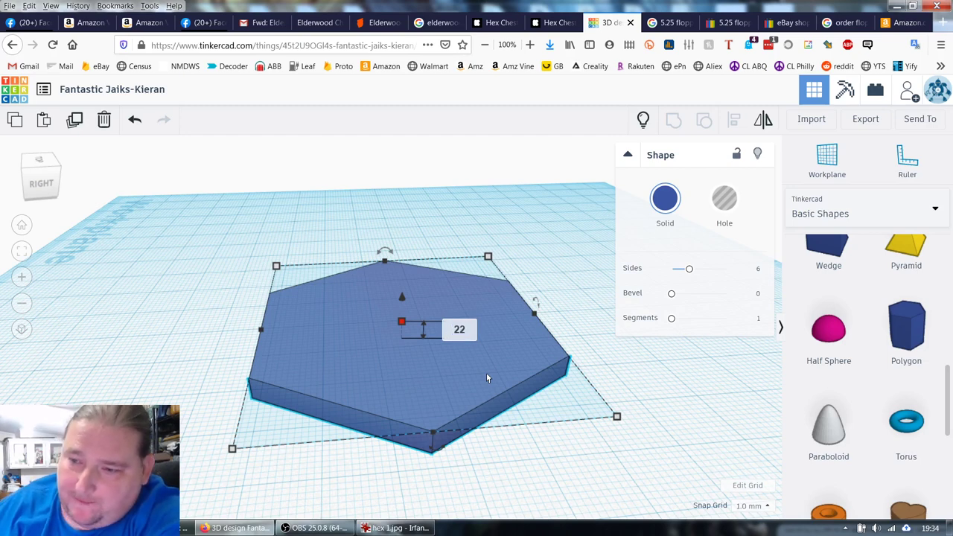
pyautogui.press('Return')
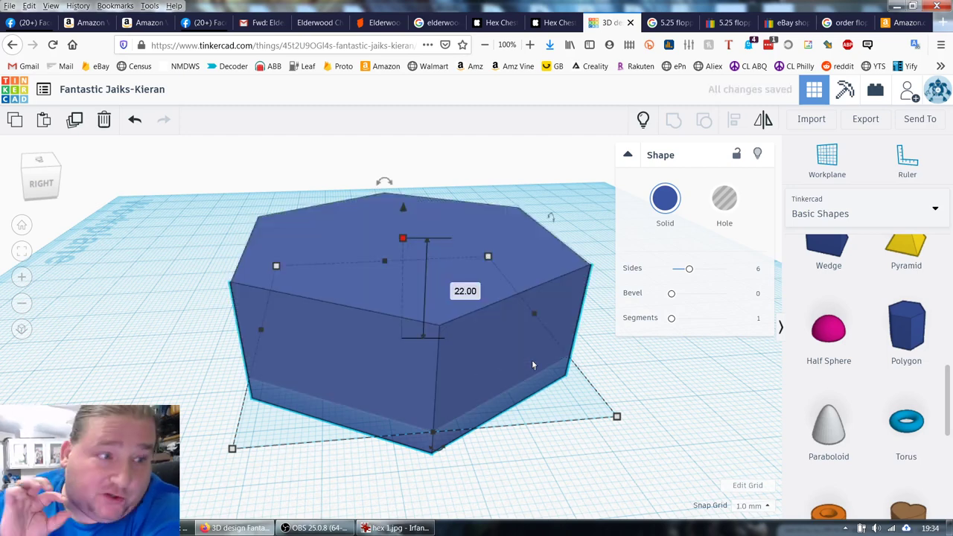
# Raise the 22 mm tall hexagon by 4.09 mm so its base sits on the workplane.
pyautogui.moveTo(610, 378); pyautogui.dragTo(468, 335, button='right')
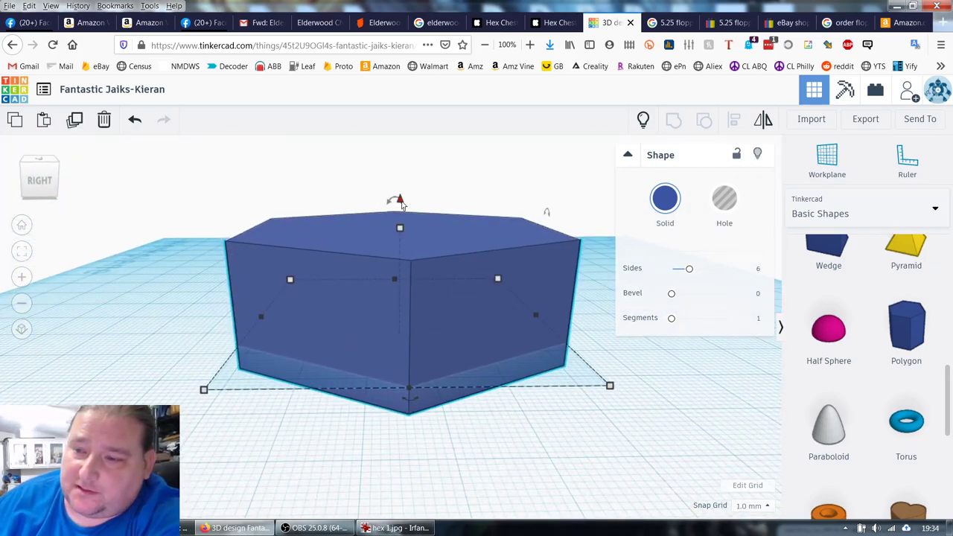
pyautogui.moveTo(399, 203); pyautogui.dragTo(406, 183)
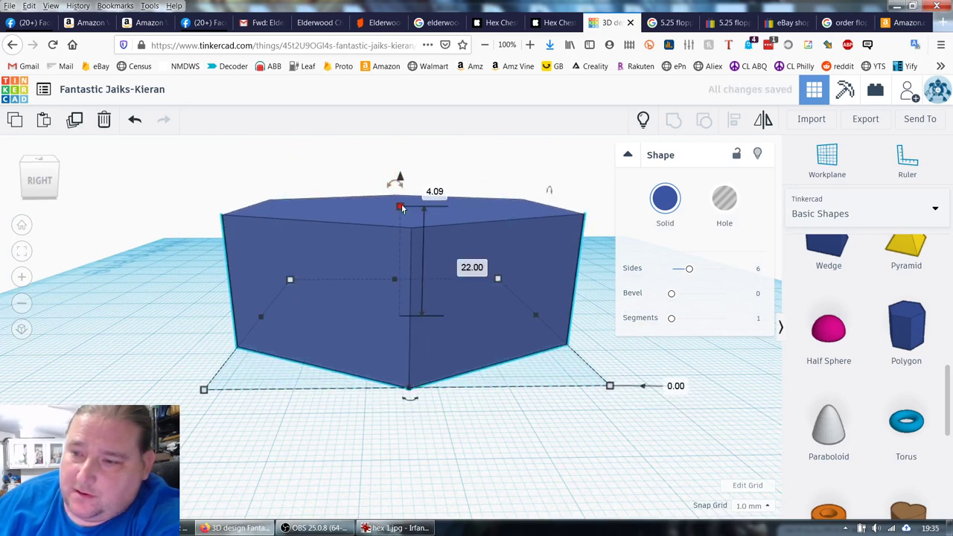
pyautogui.moveTo(568, 427); pyautogui.dragTo(526, 400, button='right')
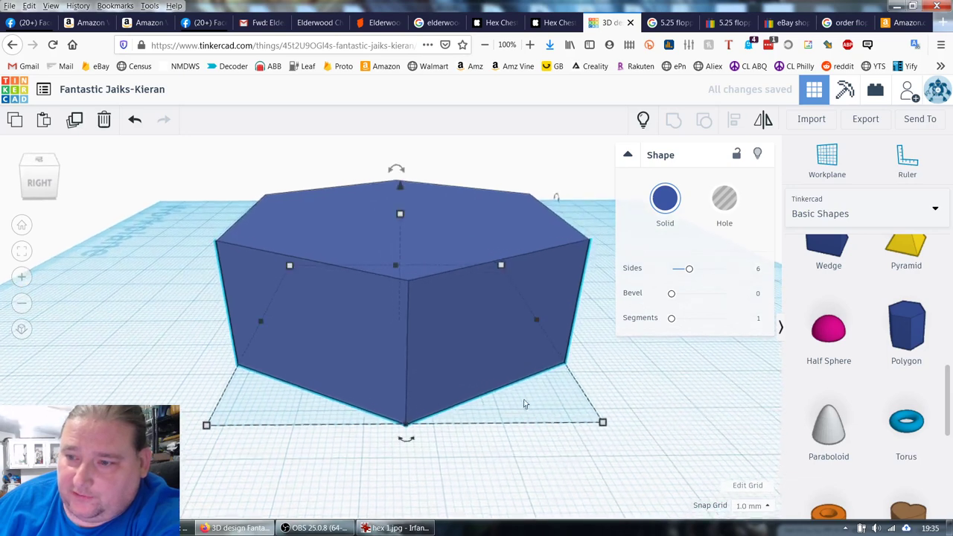
# Make a proportionally enlarged copy of the hexagon about 59.3 mm wide and lower its height to 15 mm.
pyautogui.moveTo(445, 308); pyautogui.dragTo(446, 309, button='right')
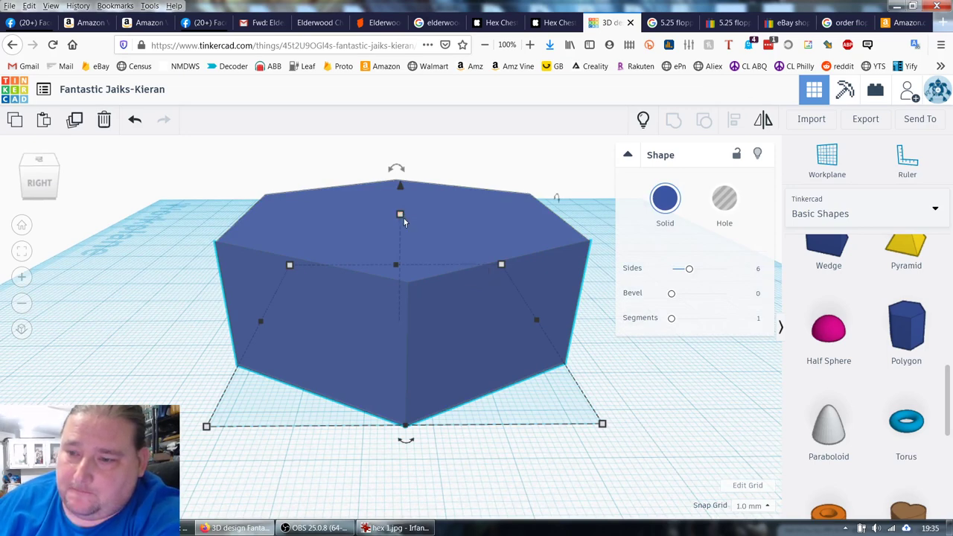
pyautogui.moveTo(603, 425)
pyautogui.moveTo(605, 426); pyautogui.dragTo(626, 441)
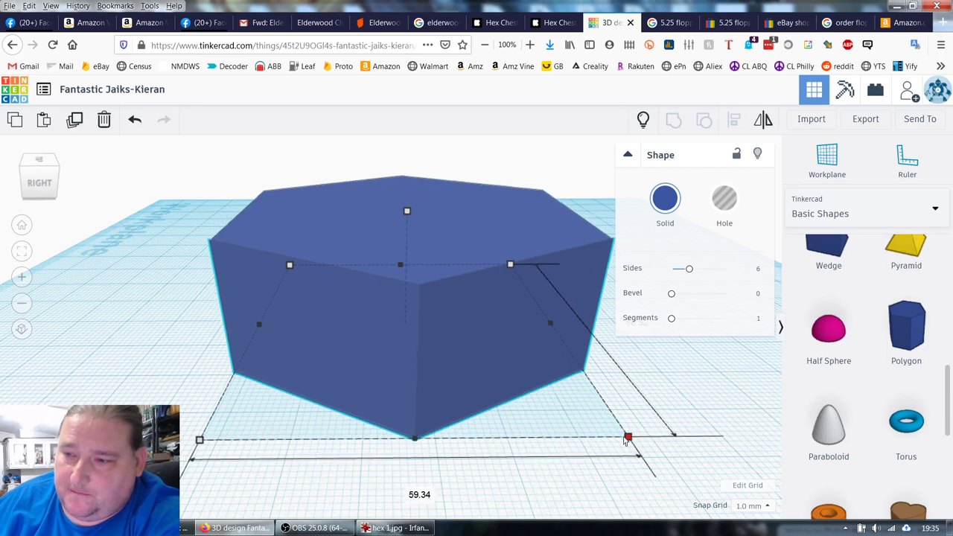
pyautogui.moveTo(406, 211); pyautogui.dragTo(412, 260)
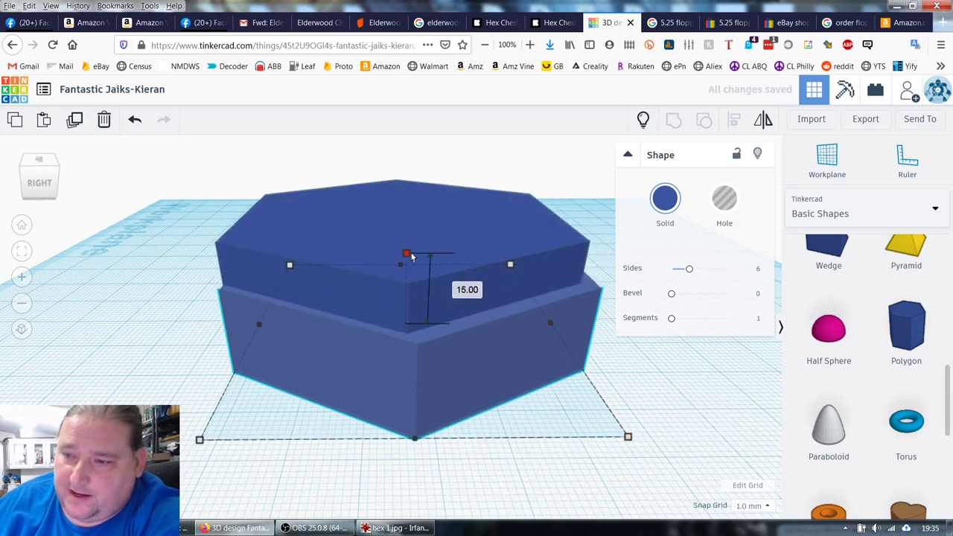
# Centre the 22 mm tall hexagon and the wider 15 mm tall hexagon on each other along both horizontal axes.
pyautogui.click(565, 173)
pyautogui.click(536, 279)
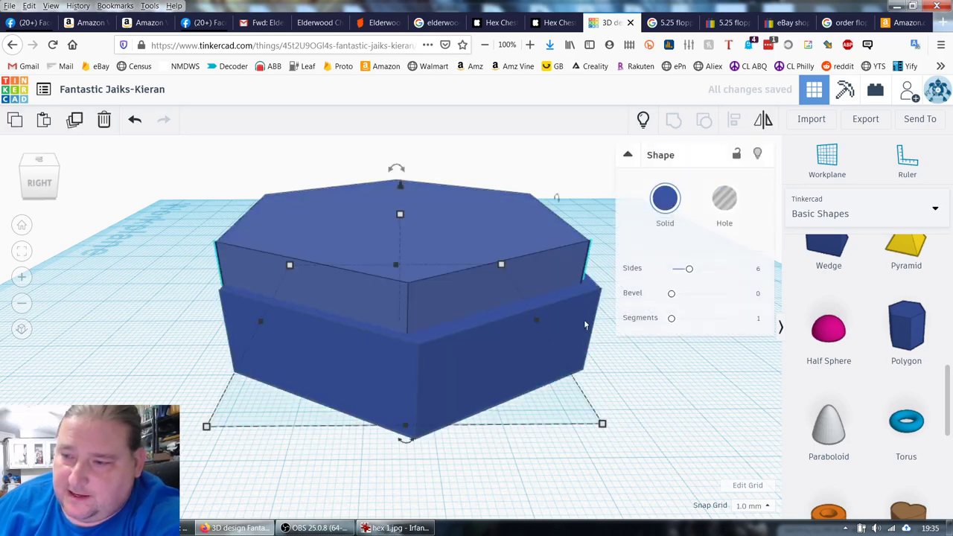
pyautogui.keyDown('shift'); pyautogui.click(585, 325); pyautogui.keyUp('shift')
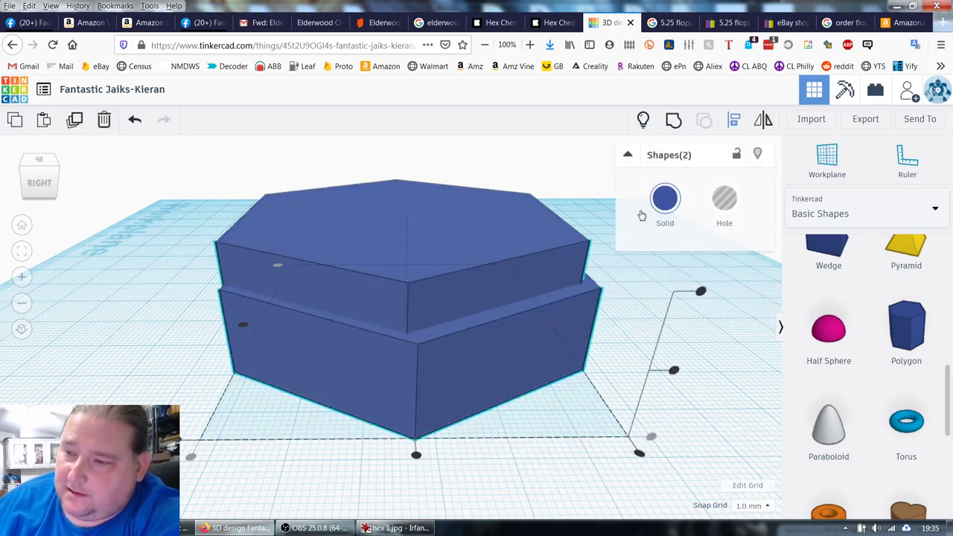
pyautogui.moveTo(263, 326); pyautogui.dragTo(245, 326)
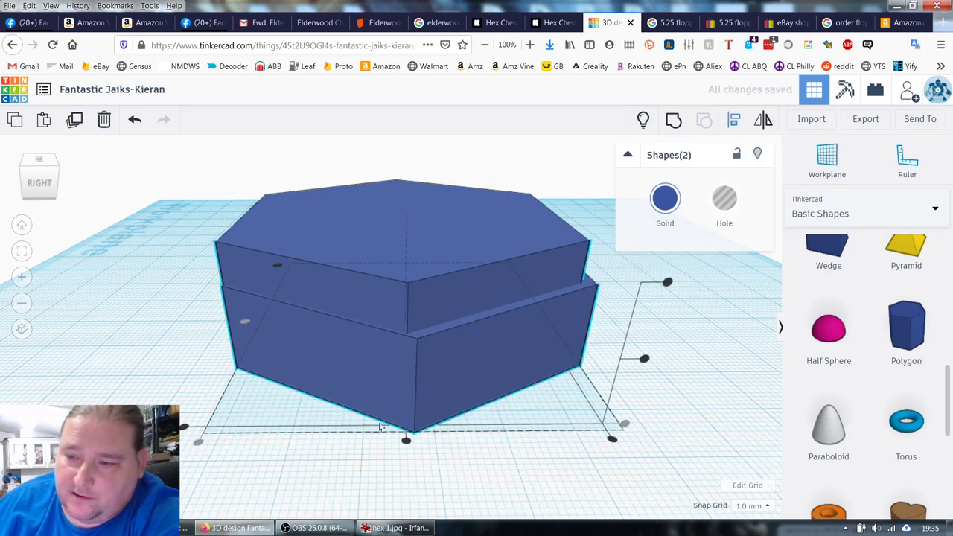
pyautogui.click(537, 487)
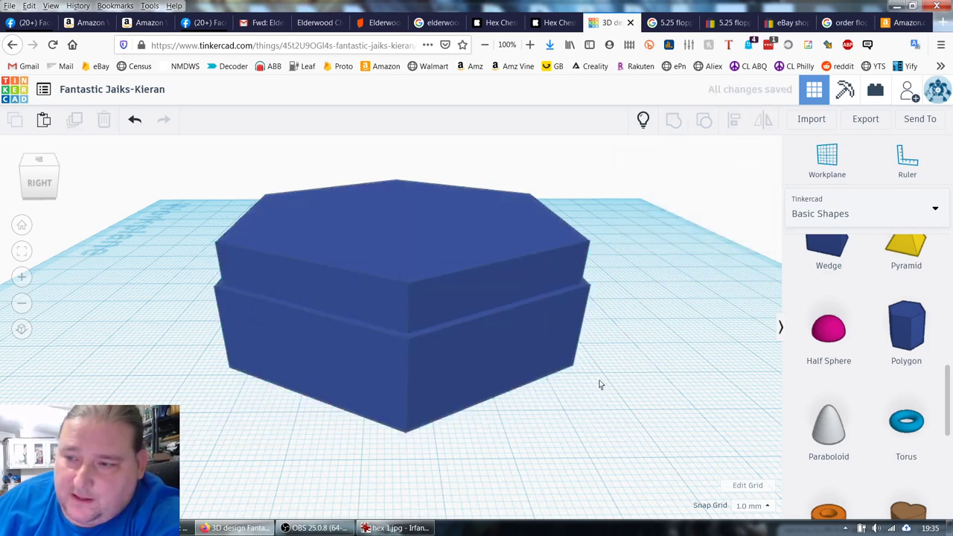
# Turn the 22 mm tall inner hexagon into a hole.
pyautogui.click(468, 366)
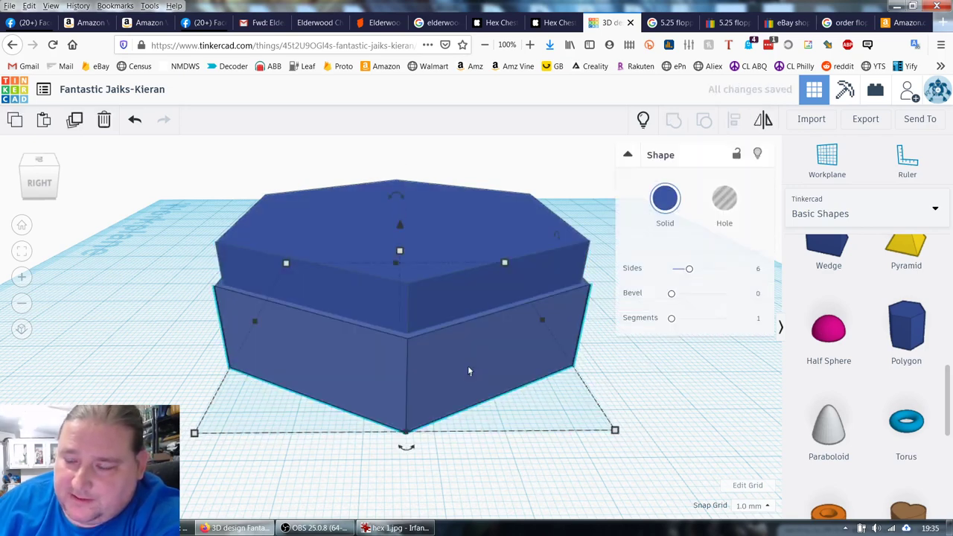
pyautogui.moveTo(399, 253)
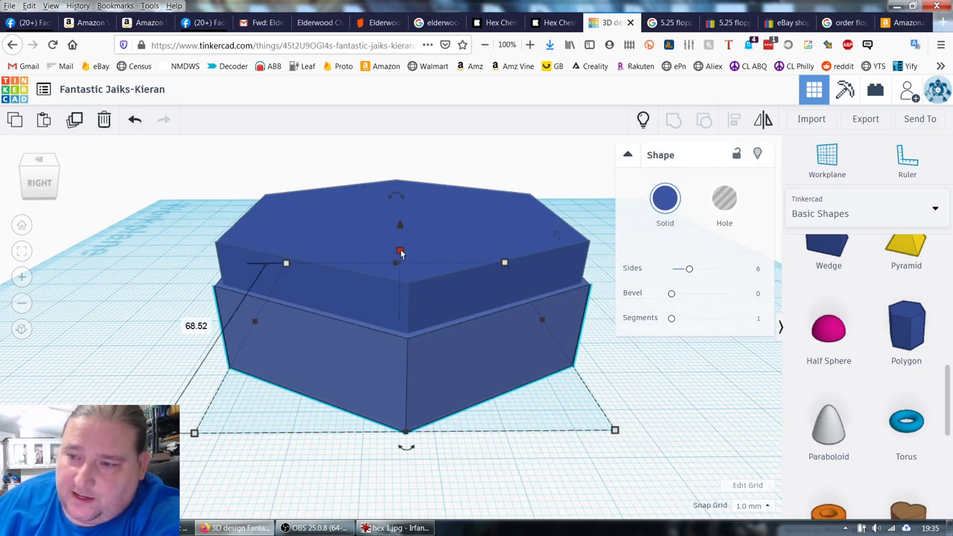
pyautogui.click(474, 230)
pyautogui.moveTo(637, 476); pyautogui.dragTo(679, 363, button='right')
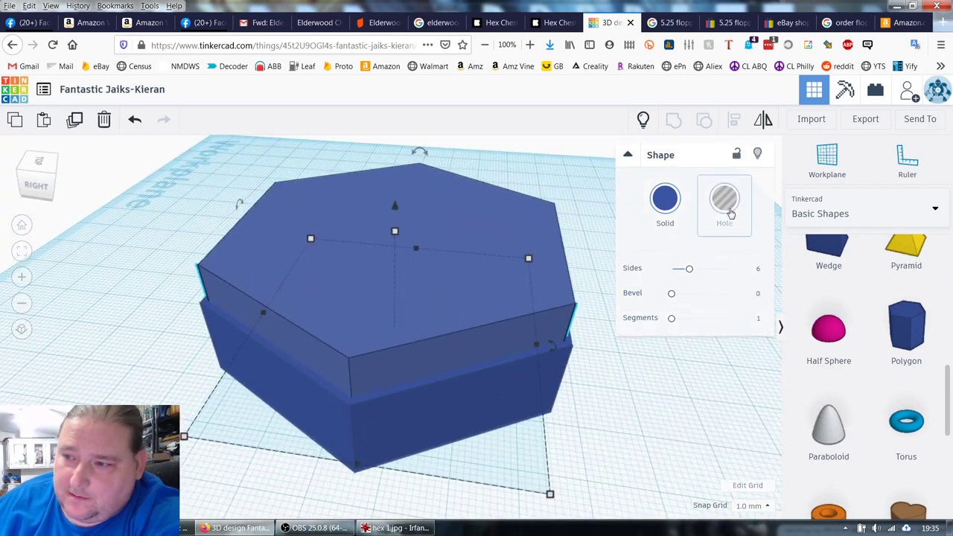
pyautogui.click(728, 207)
pyautogui.moveTo(673, 456); pyautogui.dragTo(683, 449, button='right')
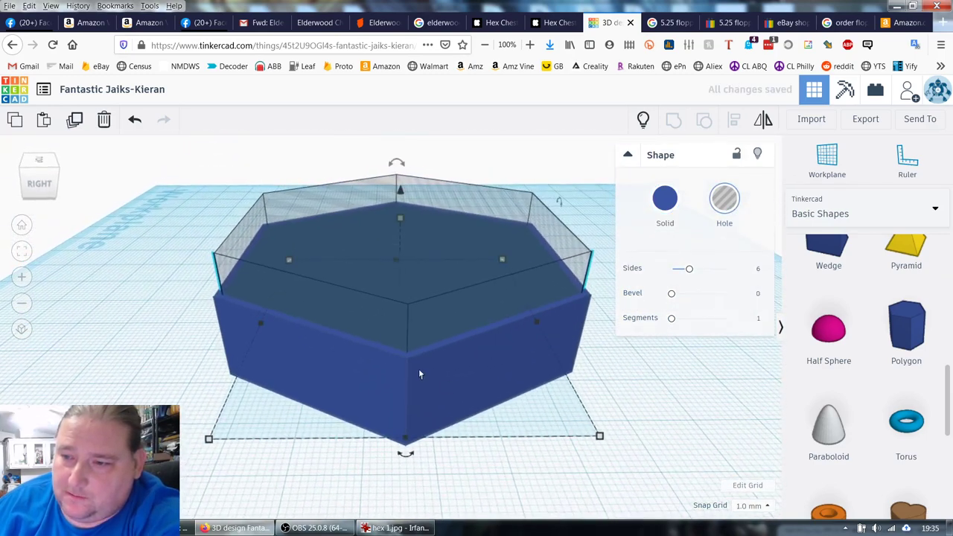
# Set the height of the wider solid hexagon to 21.8 mm.
pyautogui.click(478, 380)
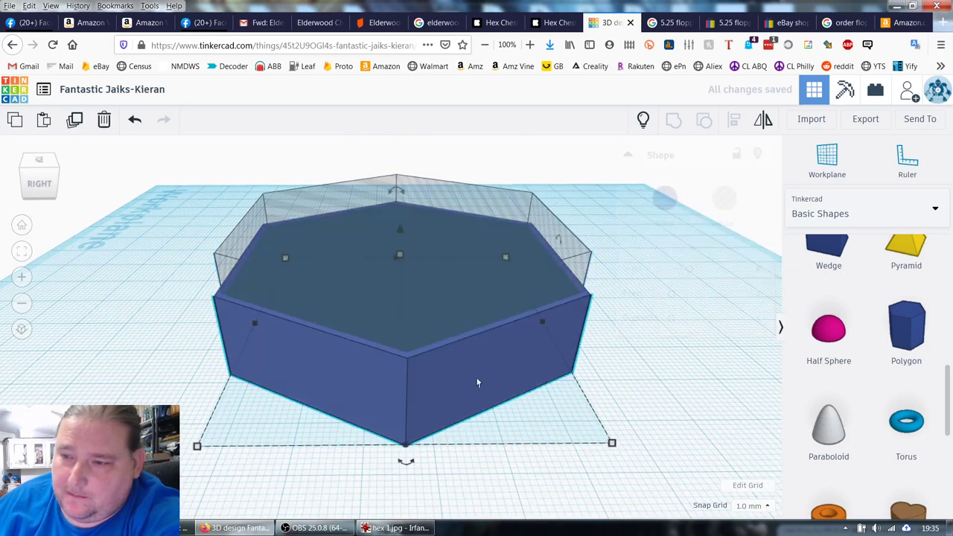
pyautogui.moveTo(401, 259)
pyautogui.click(460, 289)
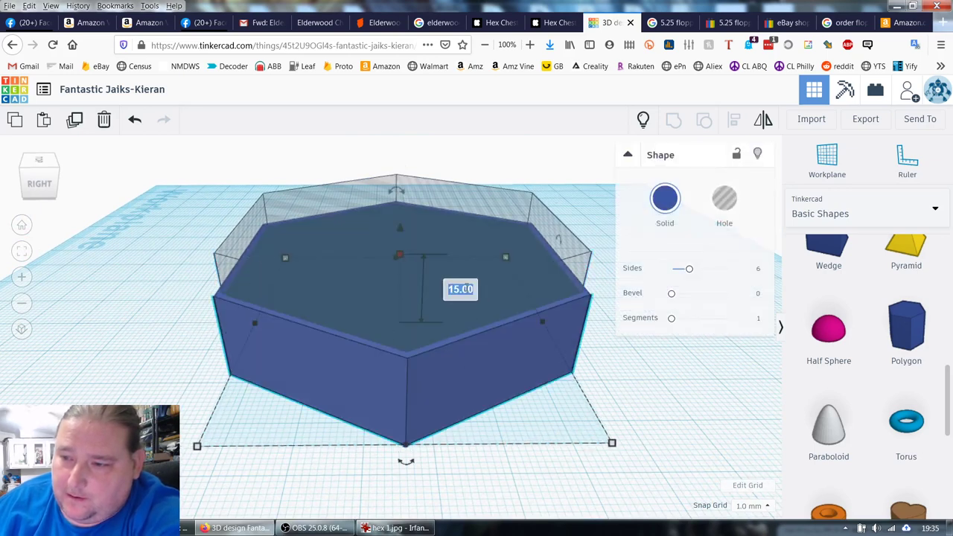
pyautogui.write('21.8')
pyautogui.press('Return')
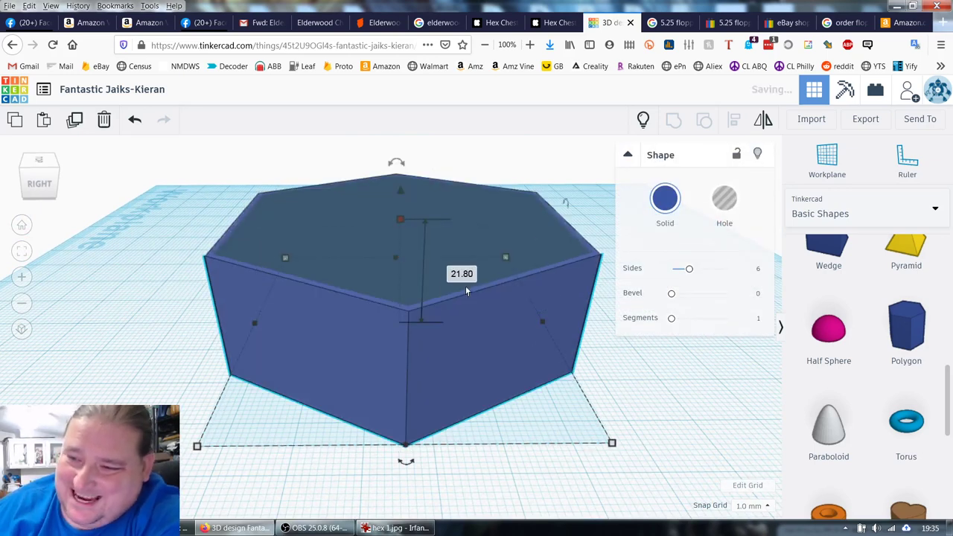
# Try grouping the solid hexagon with the hexagonal hole, and undo the grouping.
pyautogui.moveTo(573, 175); pyautogui.dragTo(528, 231)
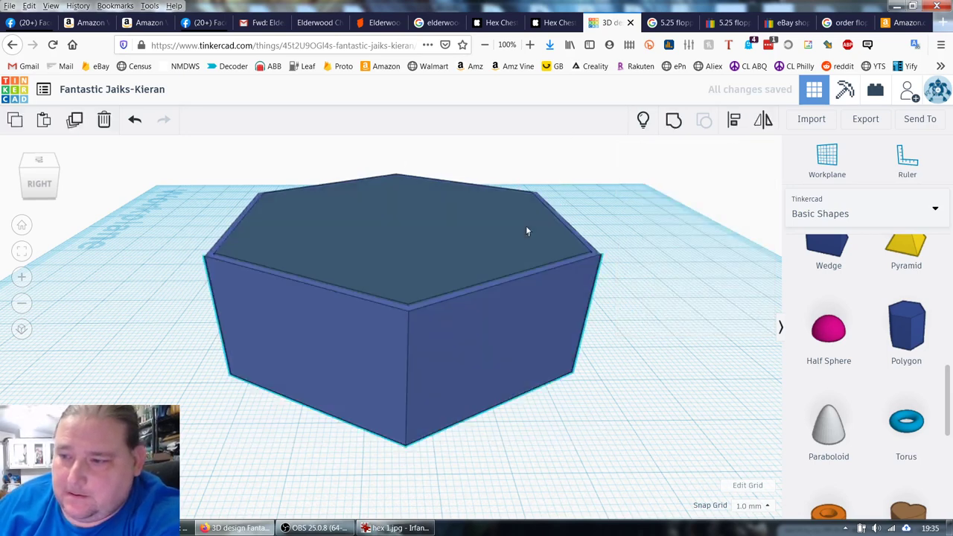
pyautogui.click(673, 120)
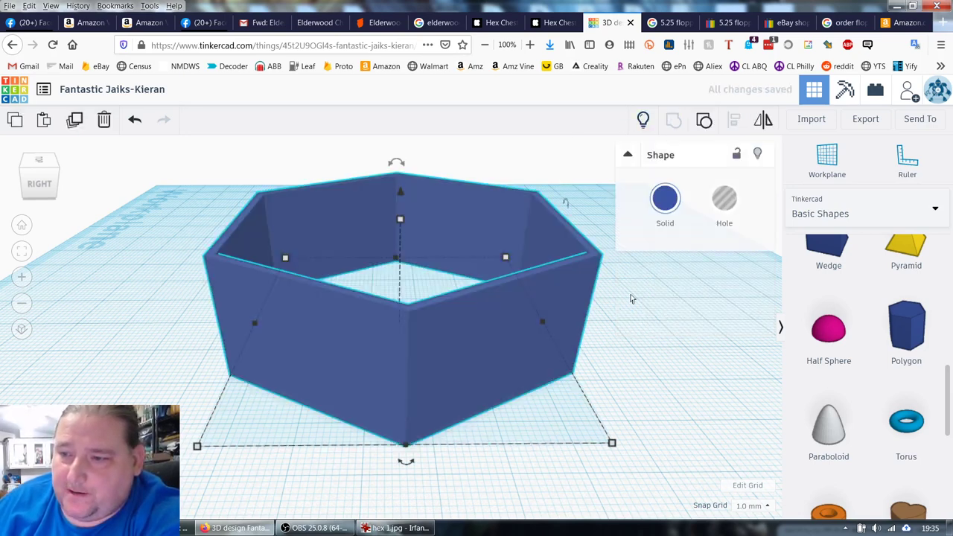
pyautogui.click(690, 239)
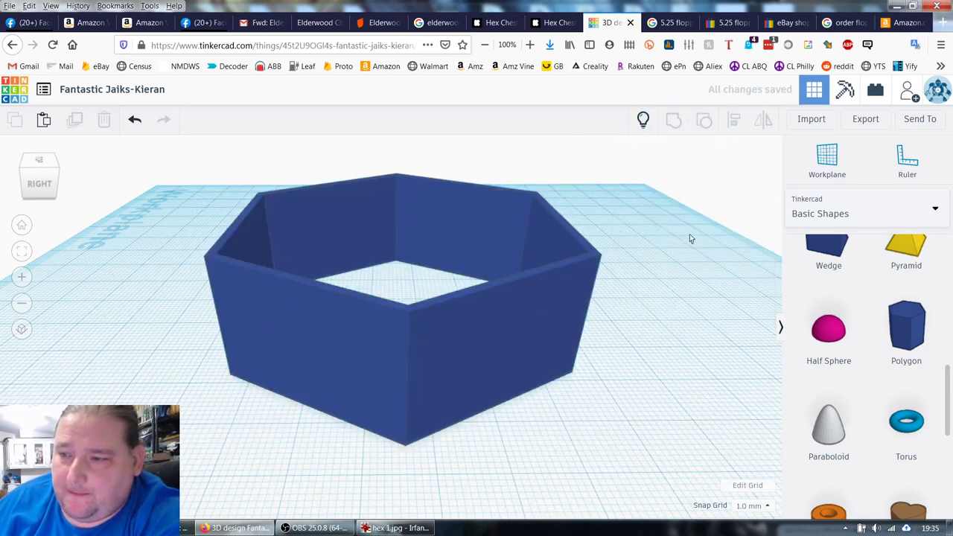
pyautogui.click(135, 121)
# Set the height of the hexagonal hole to 20 mm.
pyautogui.click(435, 248)
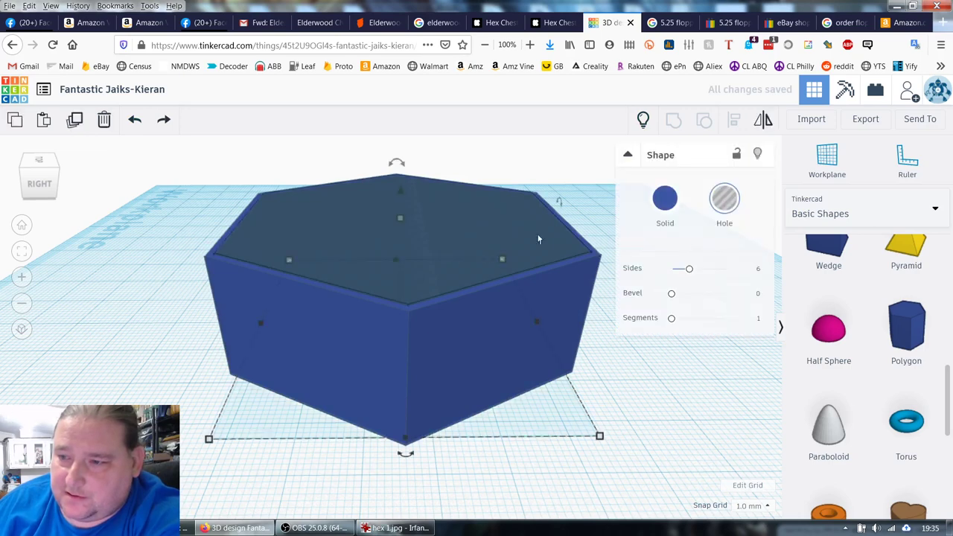
pyautogui.click(466, 276)
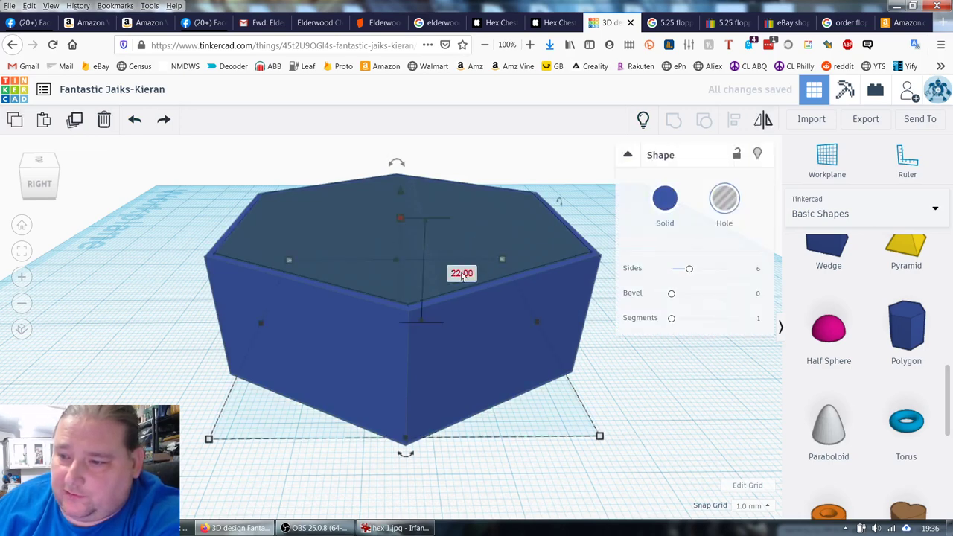
pyautogui.write('20')
pyautogui.press('Return')
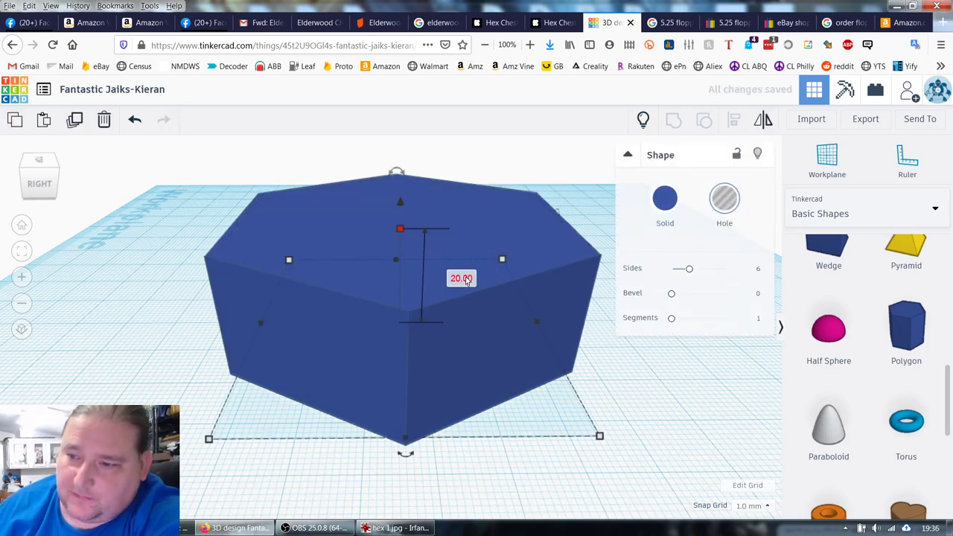
# Group the solid hexagon with the 20 mm hole to hollow out the cover, and inspect its underside.
pyautogui.click(551, 184)
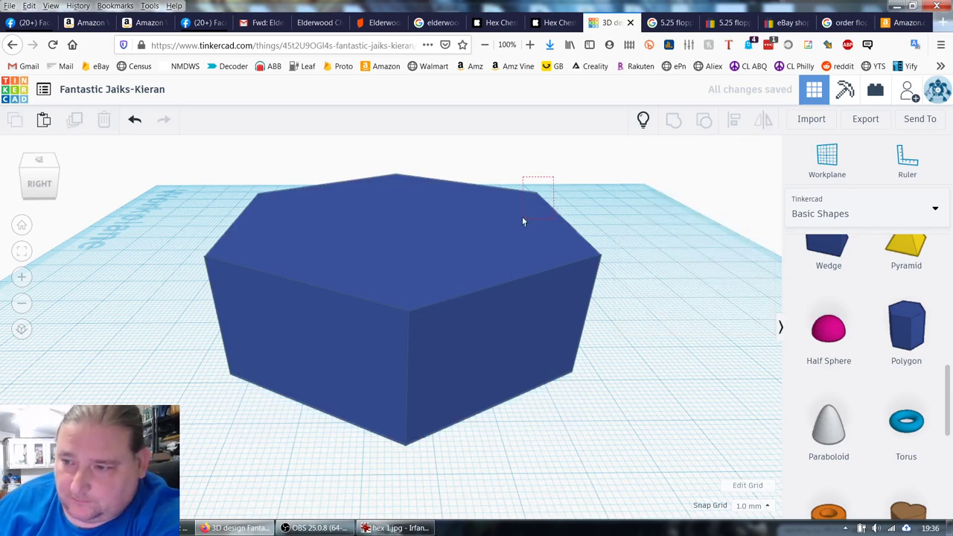
pyautogui.hotkey('ctrl', 'a')
pyautogui.click(677, 125)
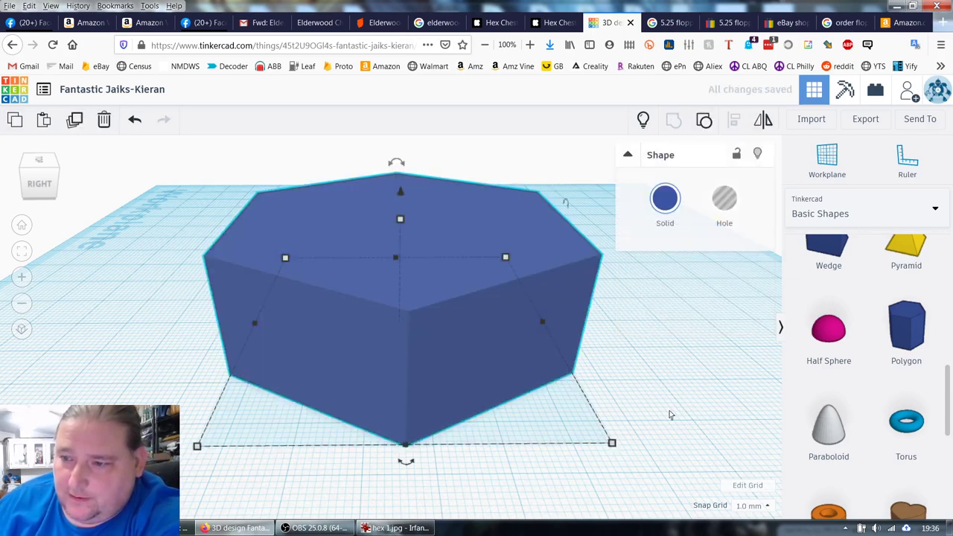
pyautogui.moveTo(670, 412); pyautogui.dragTo(672, 290, button='right')
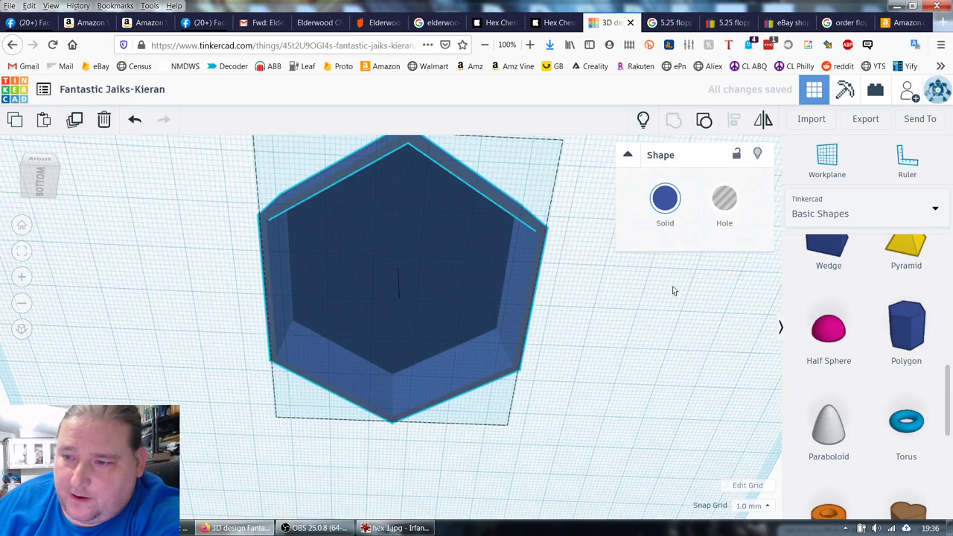
# Show all hidden objects to bring back the seven-compartment box inside the cover.
pyautogui.click(705, 120)
pyautogui.moveTo(595, 287); pyautogui.dragTo(417, 313, button='right')
pyautogui.click(417, 312)
pyautogui.click(534, 347)
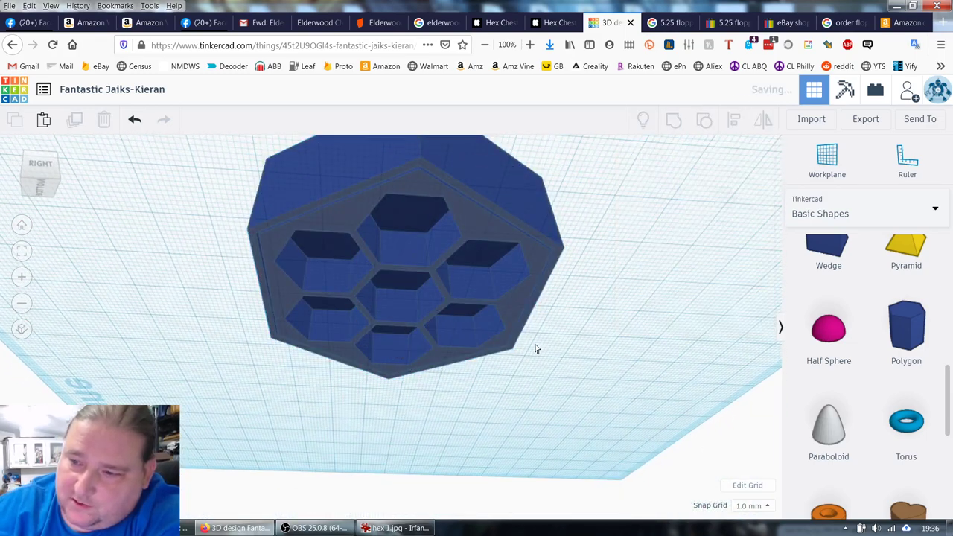
pyautogui.moveTo(545, 347); pyautogui.dragTo(453, 331, button='right')
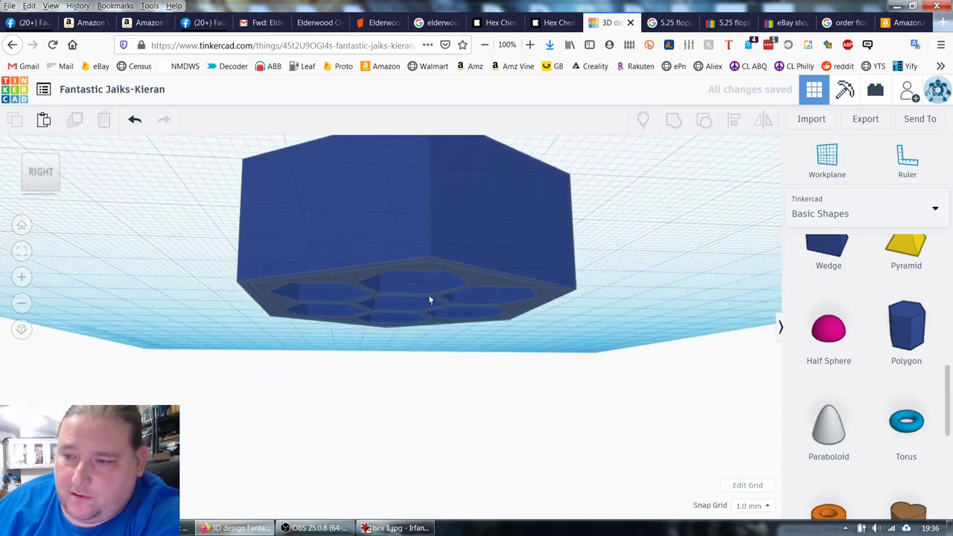
# Flip the seven-compartment box over inside the cover so its compartments face upwards.
pyautogui.click(430, 300)
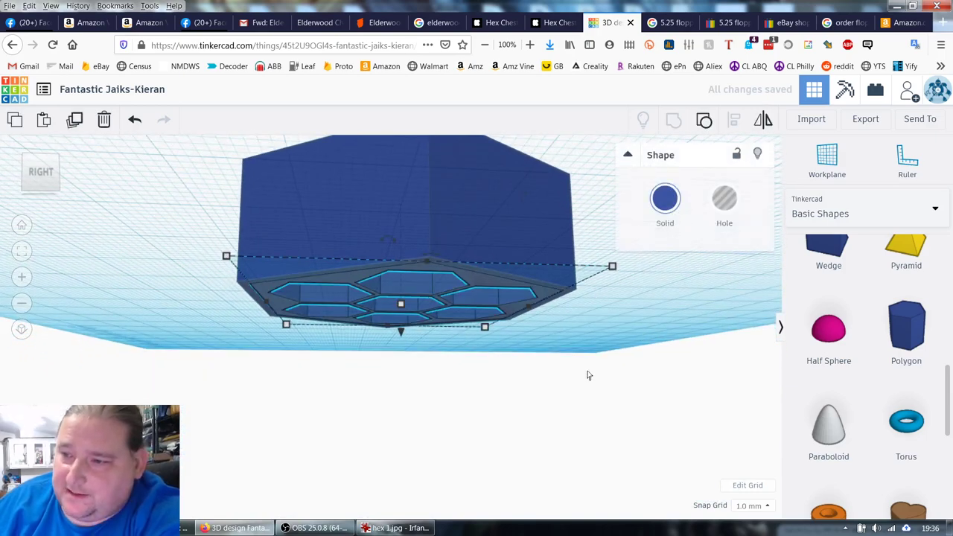
pyautogui.moveTo(587, 375); pyautogui.dragTo(591, 404, button='right')
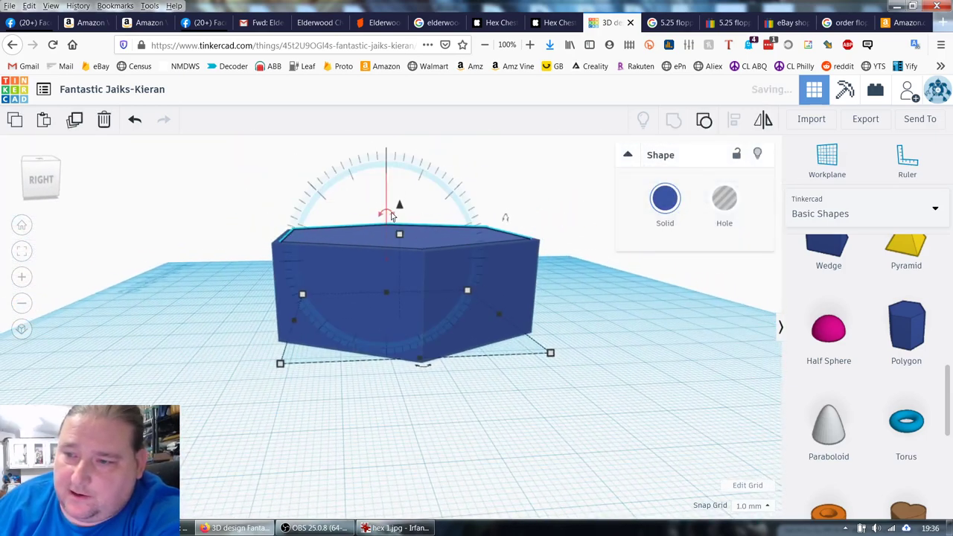
pyautogui.scroll(-2, 417, 194)
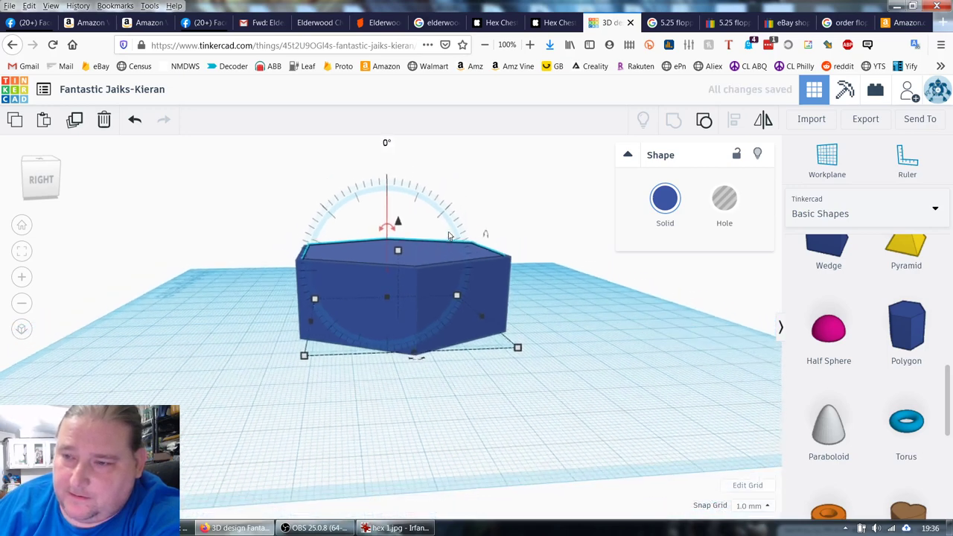
pyautogui.moveTo(385, 153); pyautogui.dragTo(391, 162)
pyautogui.click(534, 337)
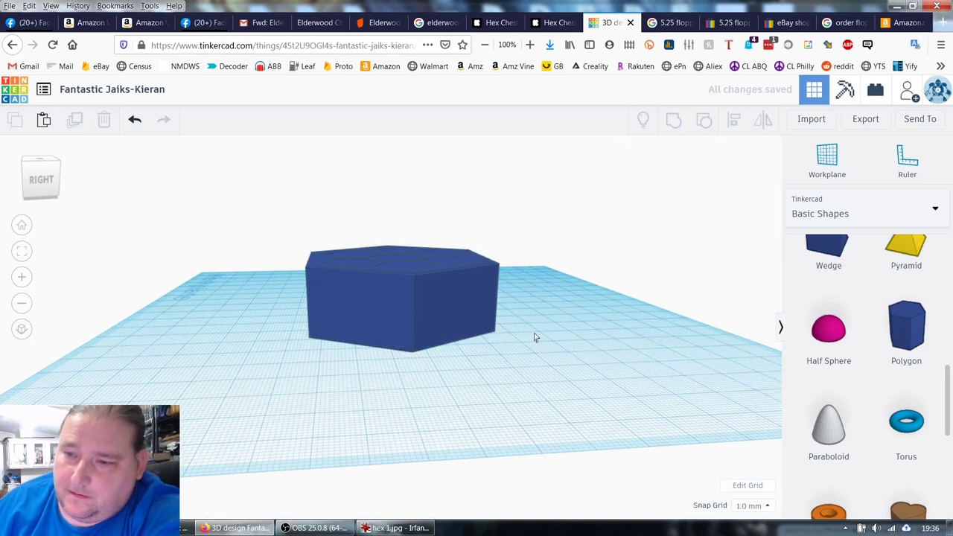
# Try raising the hexagonal cover 2 mm above the workplane, and bring it back down.
pyautogui.click(423, 298)
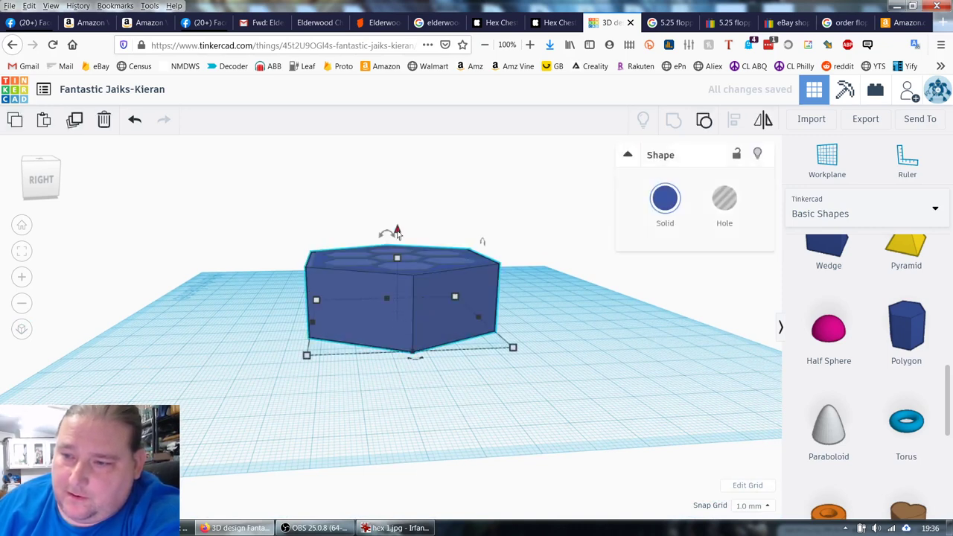
pyautogui.moveTo(397, 230); pyautogui.dragTo(398, 221)
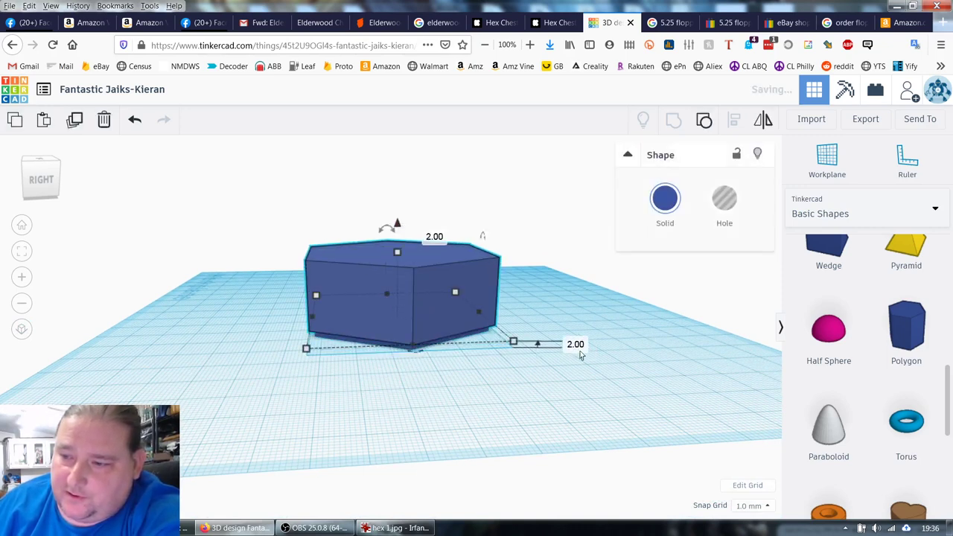
pyautogui.moveTo(506, 409); pyautogui.dragTo(435, 316, button='right')
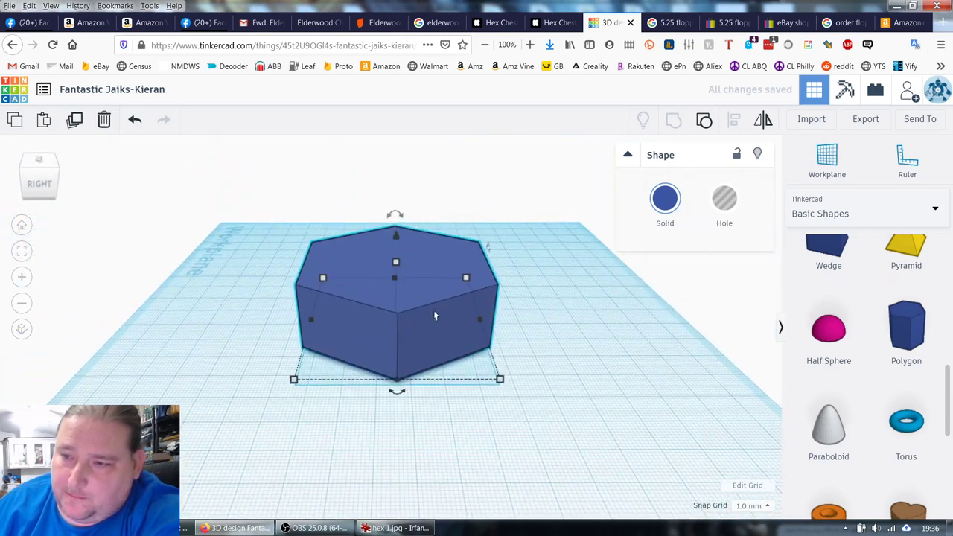
pyautogui.moveTo(400, 240); pyautogui.dragTo(397, 249)
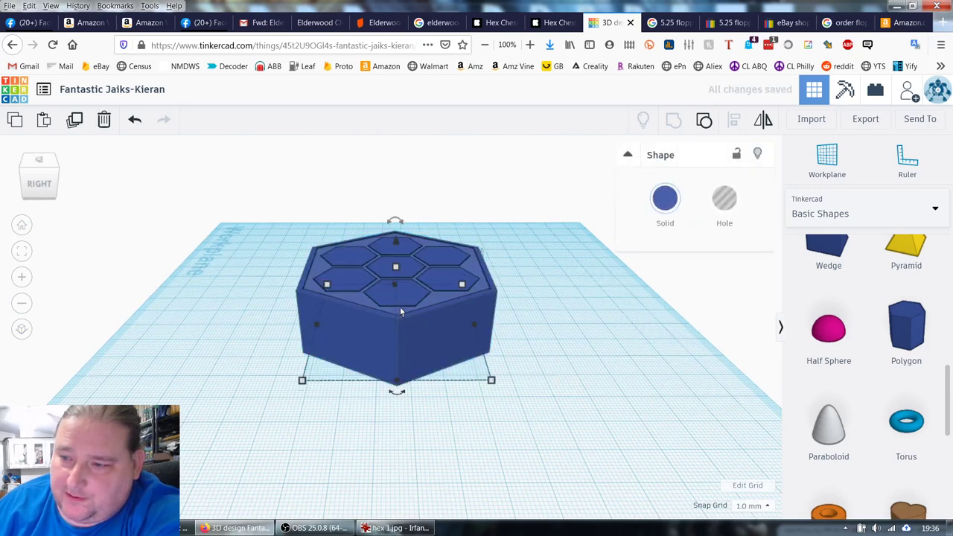
# Reduce the height of the seven-compartment box so its top sits below the top of the cover.
pyautogui.moveTo(395, 267)
pyautogui.click(457, 296)
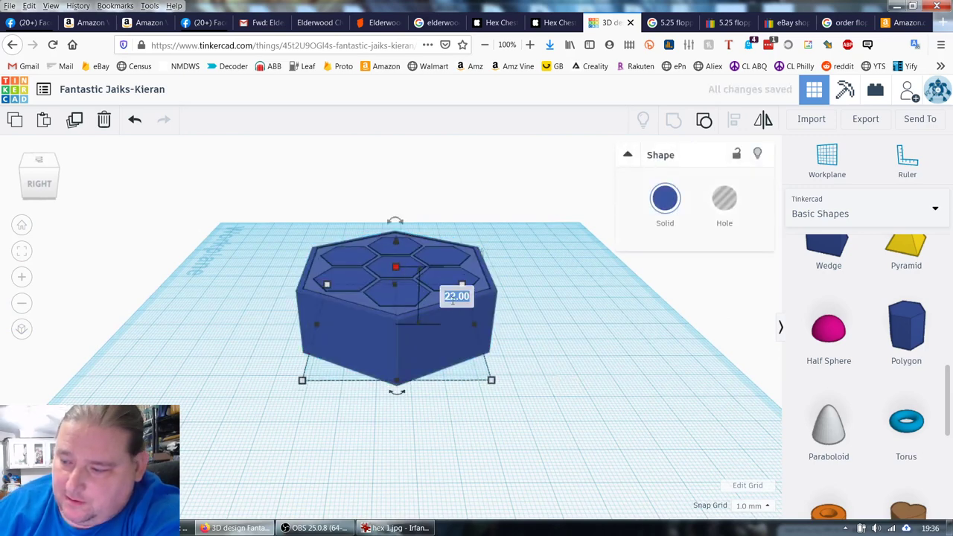
pyautogui.write('24')
pyautogui.press('Return')
pyautogui.click(571, 359)
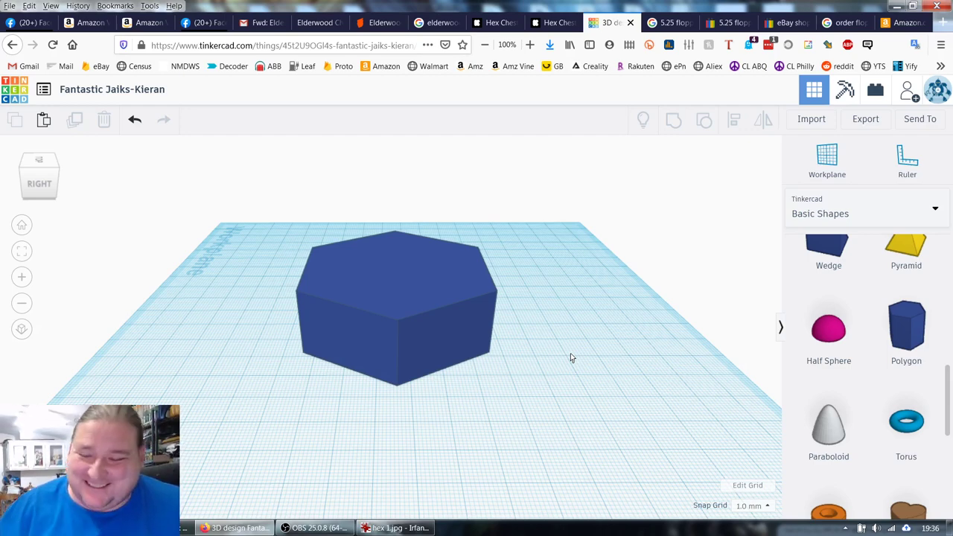
# Change the colour of the hexagonal cover to light grey.
pyautogui.scroll(5, 566, 351)
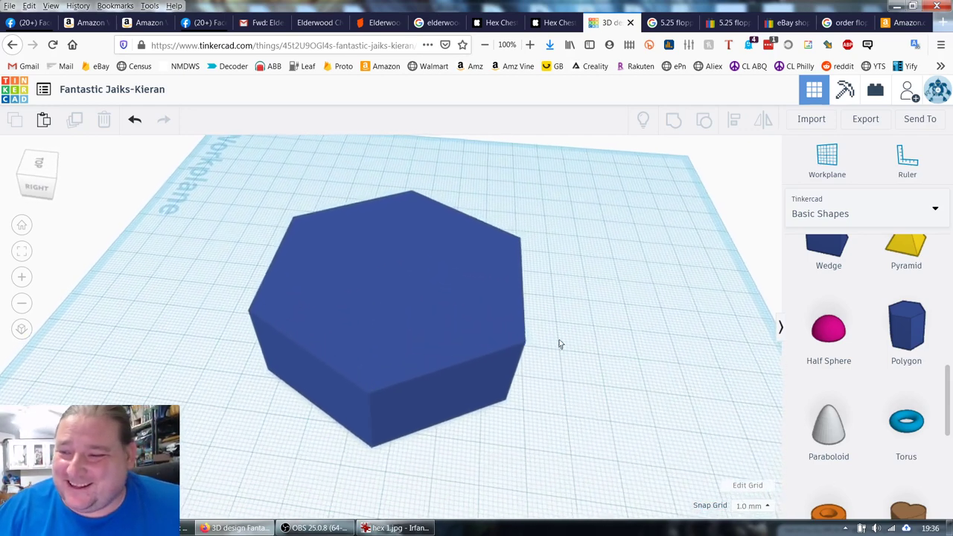
pyautogui.click(515, 325)
pyautogui.click(665, 200)
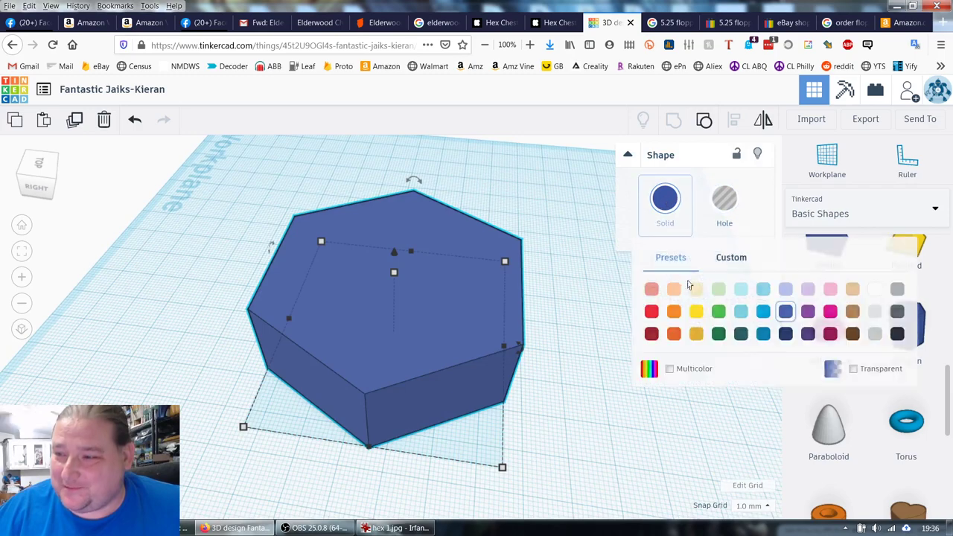
pyautogui.click(875, 311)
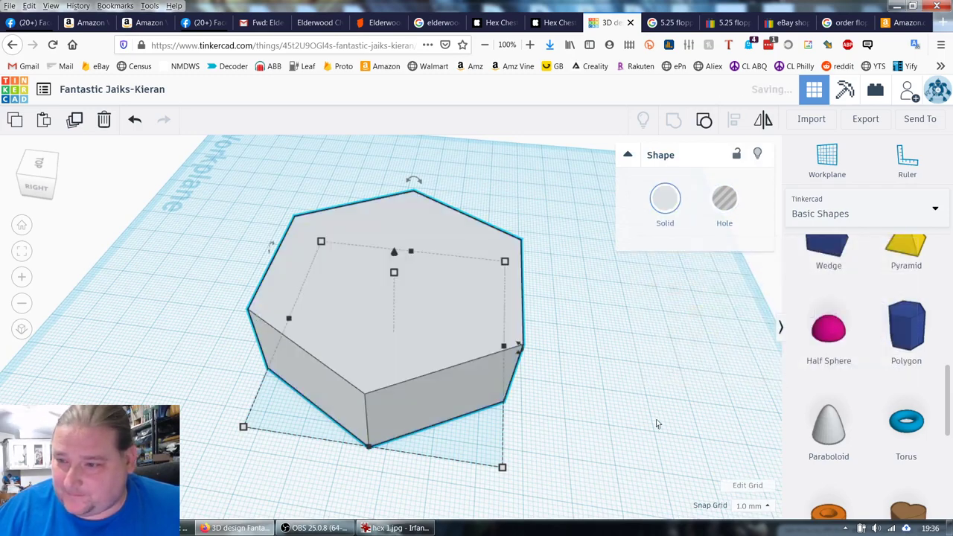
# Change the colour of the seven-compartment box under the cover to orange.
pyautogui.moveTo(657, 424); pyautogui.dragTo(441, 317, button='right')
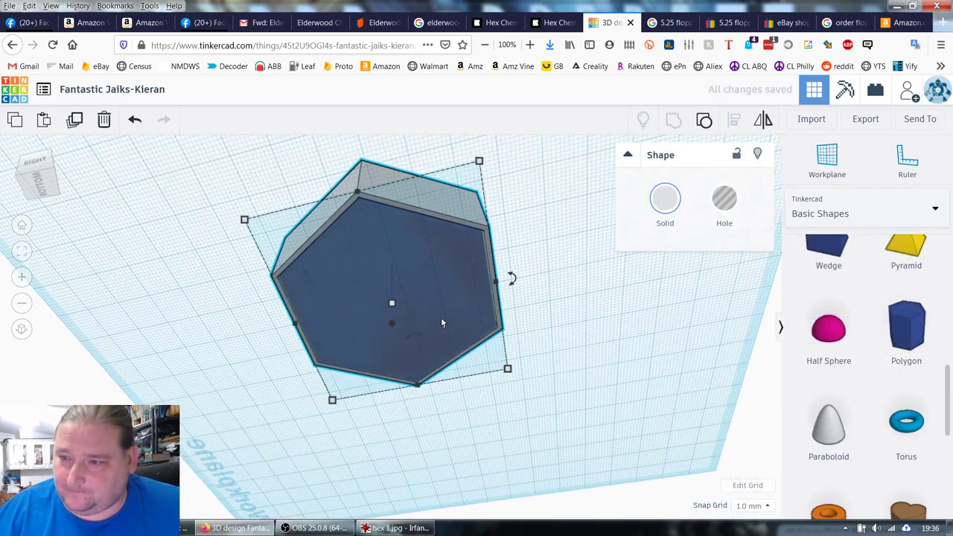
pyautogui.click(652, 194)
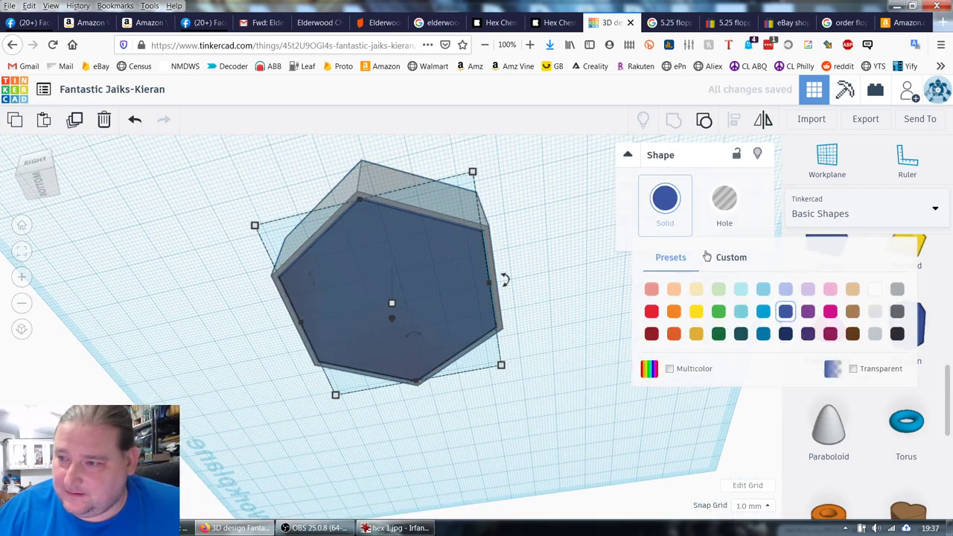
pyautogui.click(673, 311)
pyautogui.click(555, 213)
# Move the grey cover and the orange seven-compartment box apart so they lie side by side on the workplane.
pyautogui.moveTo(568, 362)
pyautogui.mouseDown(button='right')
pyautogui.moveTo(619, 318)
pyautogui.moveTo(630, 400)
pyautogui.moveTo(557, 371)
pyautogui.mouseUp(button='right')
pyautogui.moveTo(404, 321); pyautogui.dragTo(140, 293)
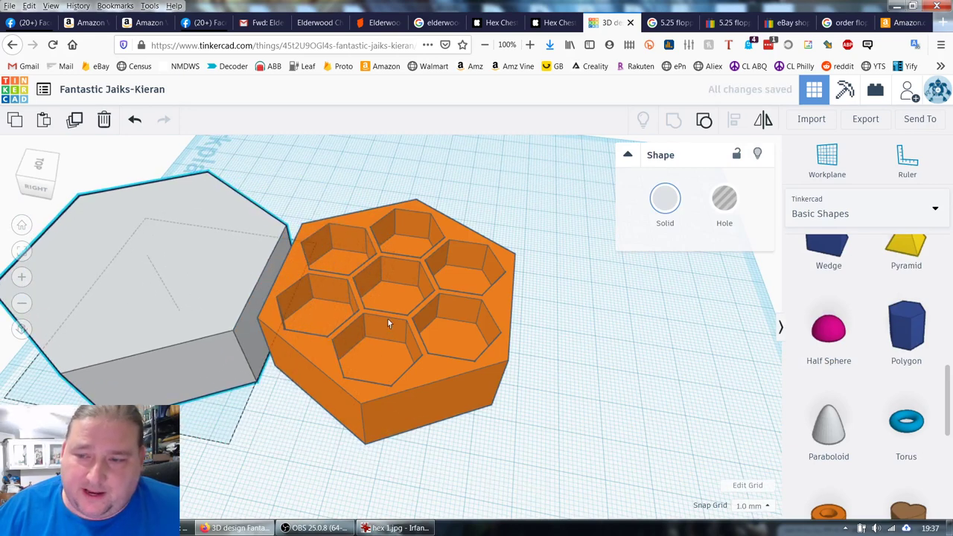
pyautogui.moveTo(388, 323); pyautogui.dragTo(536, 353)
pyautogui.click(290, 299)
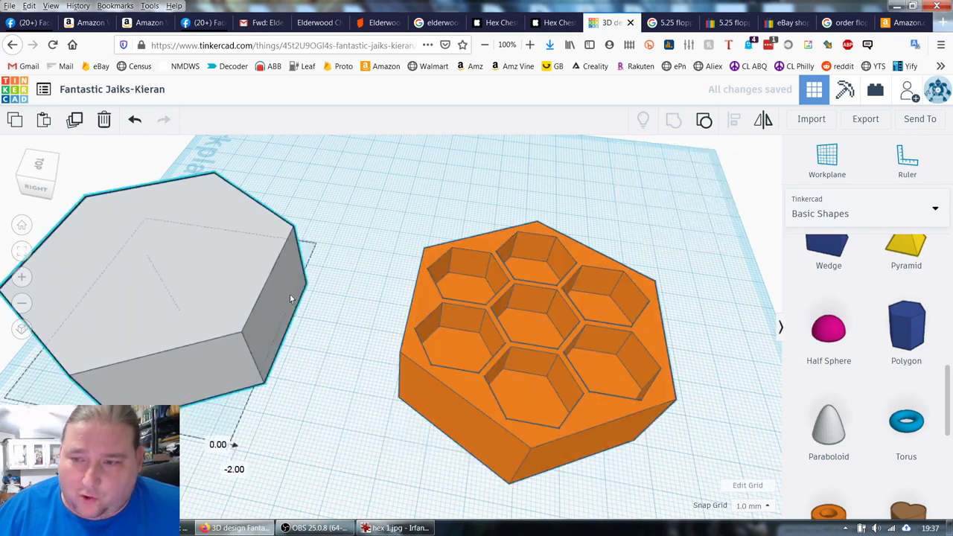
# Move the grey cover closer to the orange seven-compartment box and inspect both parts from above and underneath.
pyautogui.moveTo(290, 299); pyautogui.dragTo(320, 301)
pyautogui.moveTo(402, 417); pyautogui.dragTo(419, 428, button='right')
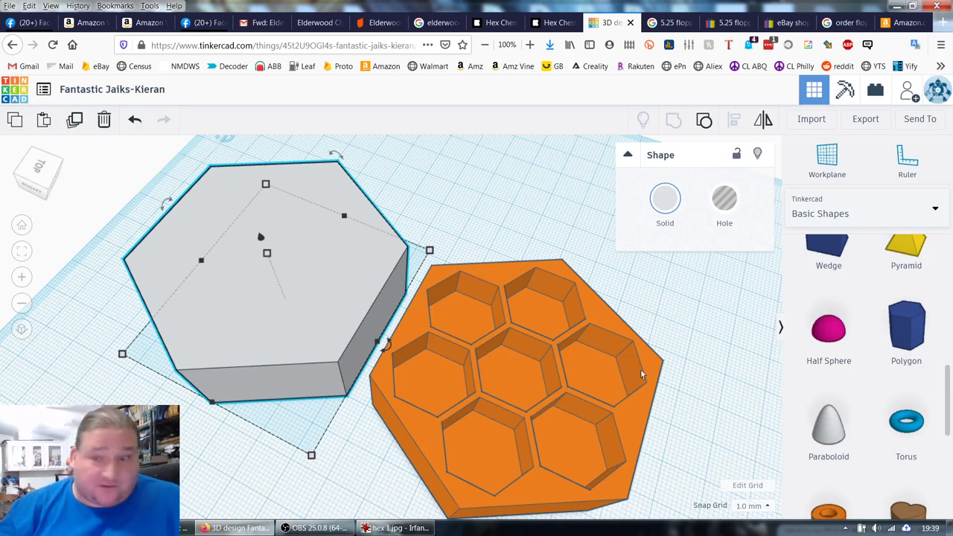
pyautogui.moveTo(517, 451); pyautogui.dragTo(440, 275, button='right')
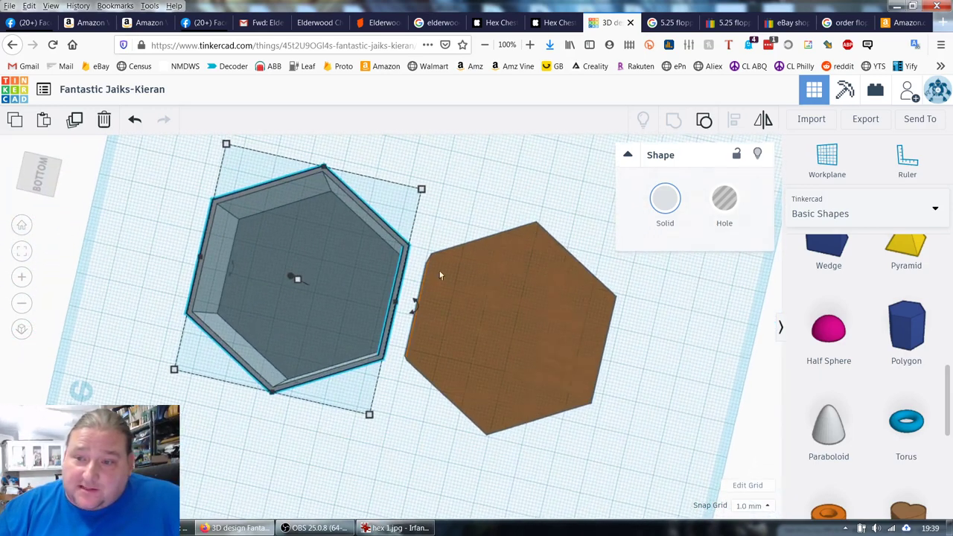
pyautogui.moveTo(336, 389); pyautogui.dragTo(277, 286, button='right')
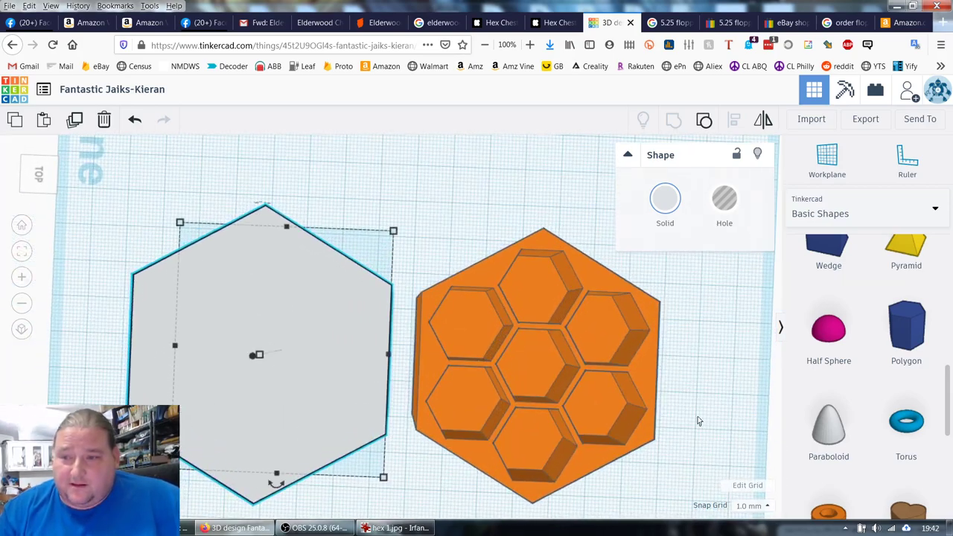
pyautogui.moveTo(697, 417); pyautogui.dragTo(659, 384)
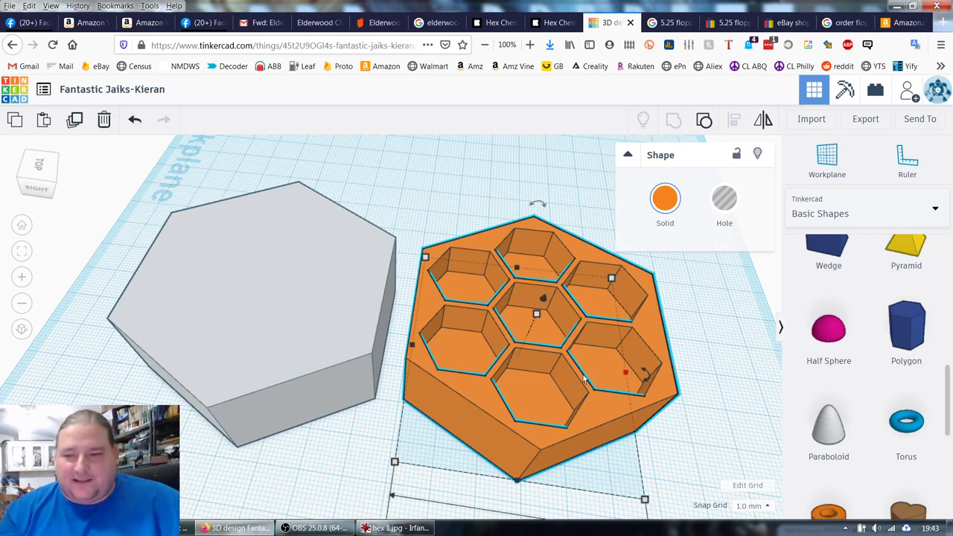
# Switch to IrfanView to compare the product photo and hexagonal drawings in hex 1.jpg, and return to the Tinkercad design.
pyautogui.click(401, 530)
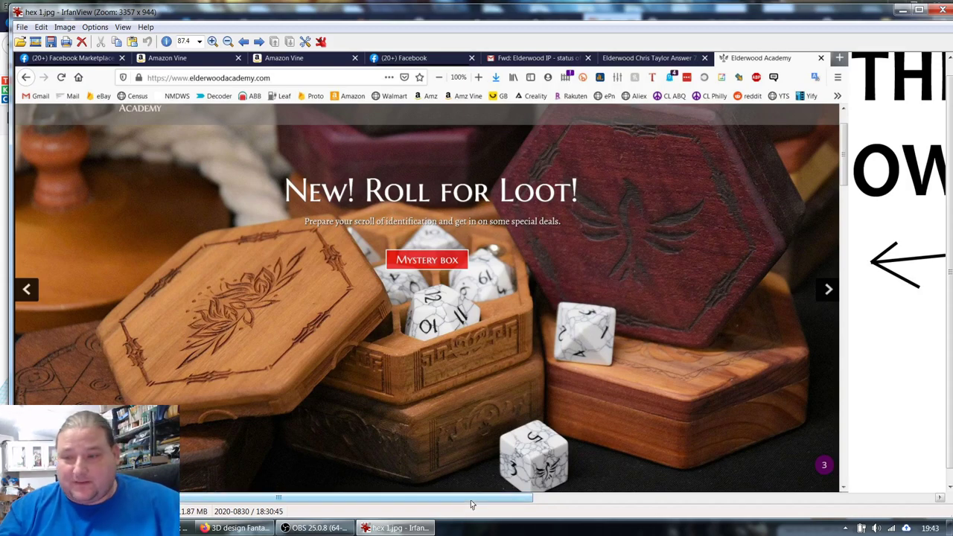
pyautogui.moveTo(472, 499); pyautogui.dragTo(899, 506)
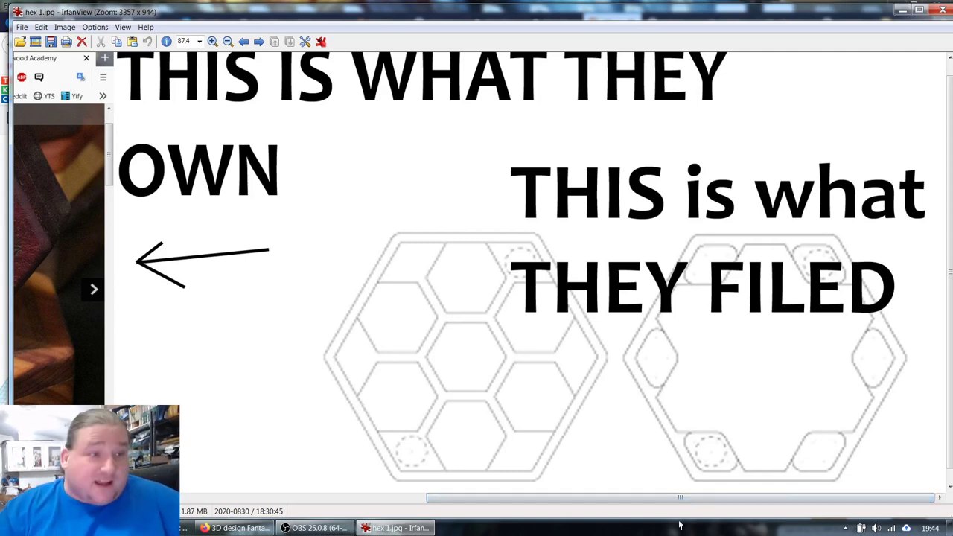
pyautogui.click(207, 529)
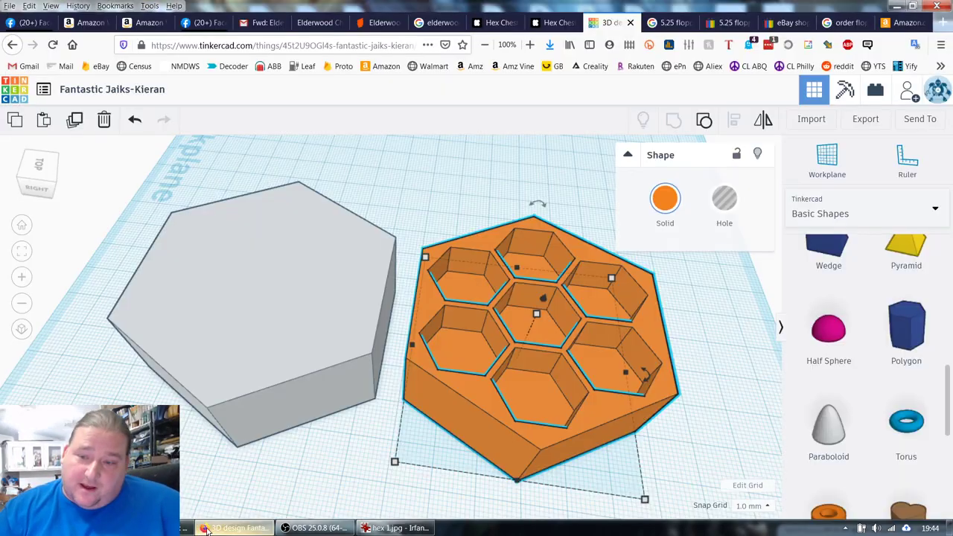